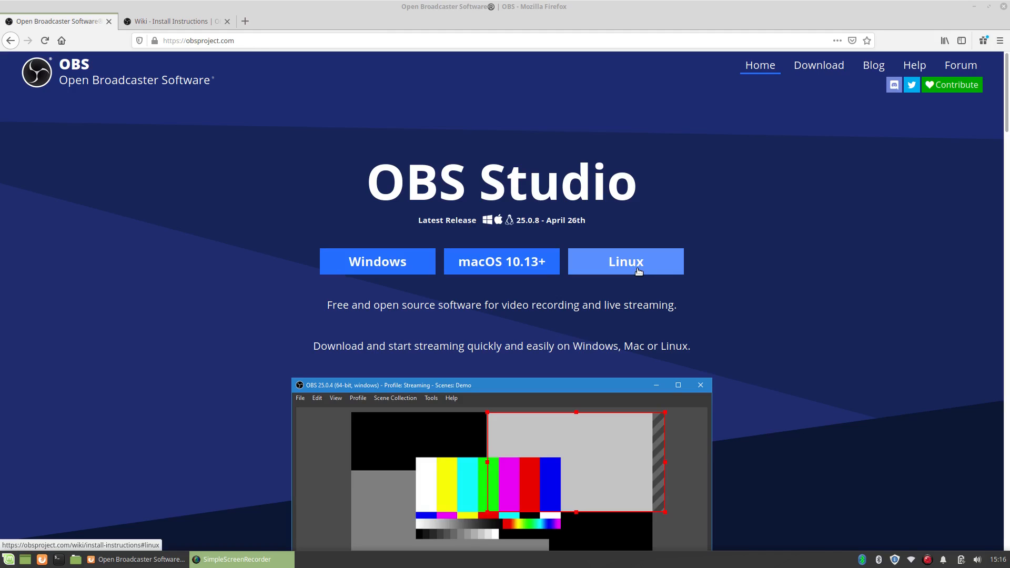
- Open the Linux install instructions for OBS Studio and look through the Ubuntu, Arch, Manjaro and Fedora sections
{"action": "left_click", "coordinate": [638, 270]}
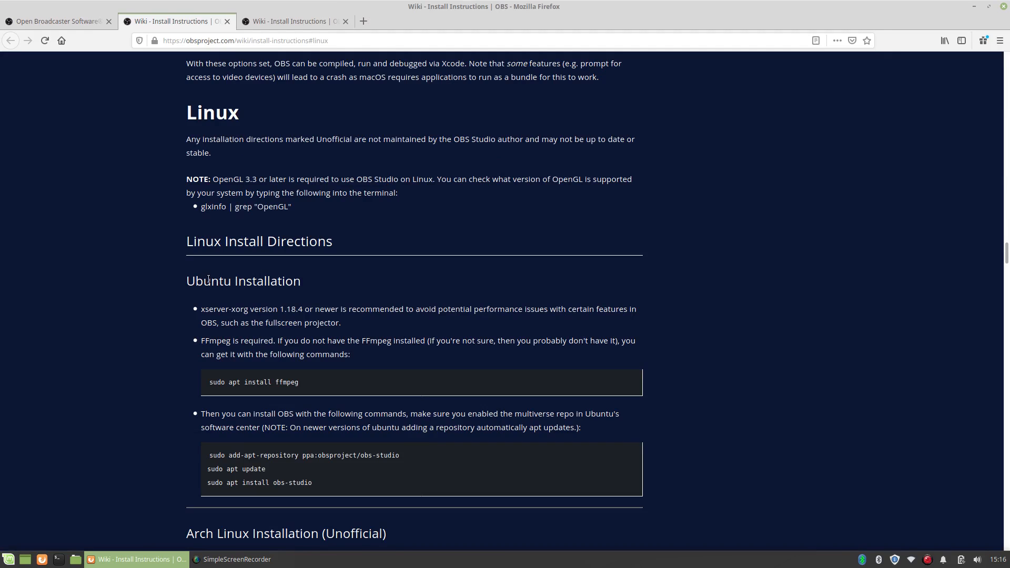
{"action": "scroll", "coordinate": [276, 299], "scroll_direction": "down", "scroll_amount": 5}
{"action": "scroll", "coordinate": [333, 323], "scroll_direction": "down", "scroll_amount": 6}
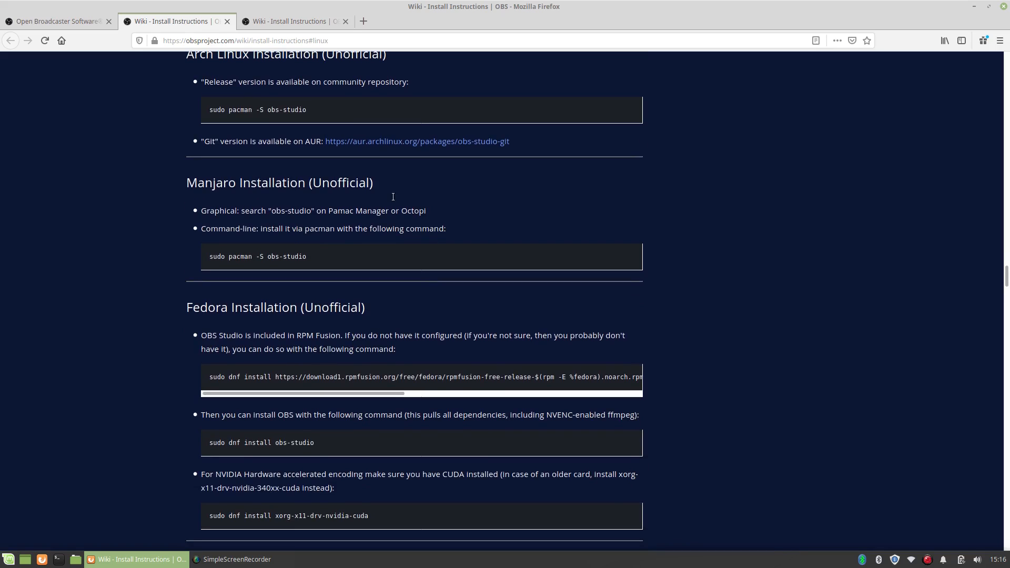
{"action": "scroll", "coordinate": [257, 229], "scroll_direction": "up", "scroll_amount": 1}
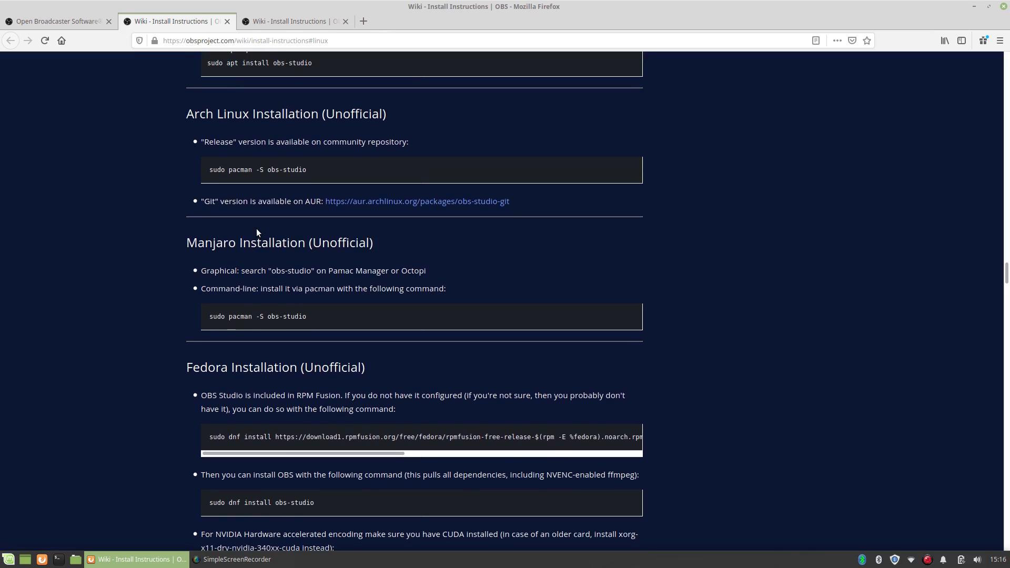
- Search Software Manager for "obs", view the Obs-studio package details, and close Software Manager
{"action": "left_click", "coordinate": [7, 560]}
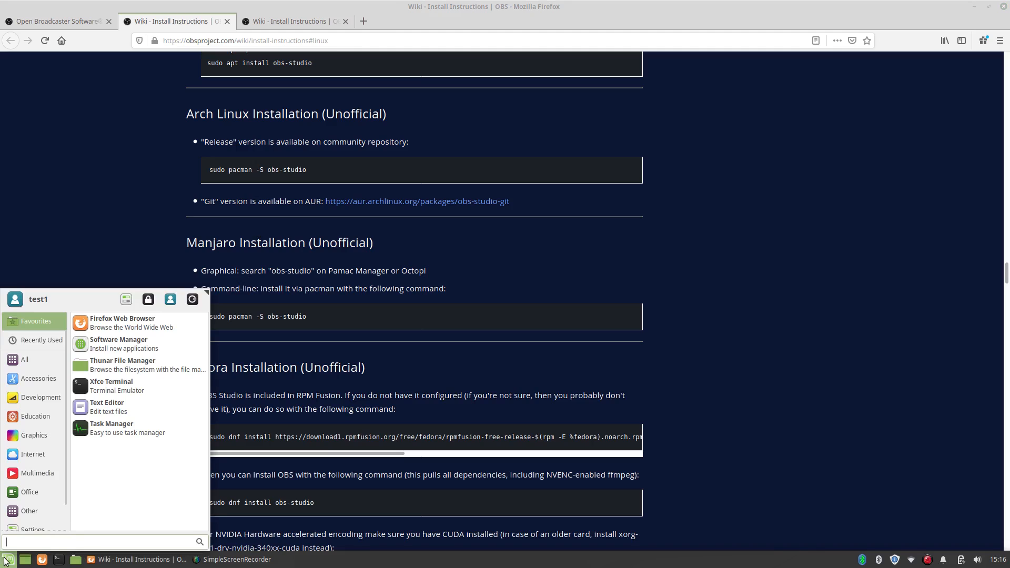
{"action": "type", "text": "soft"}
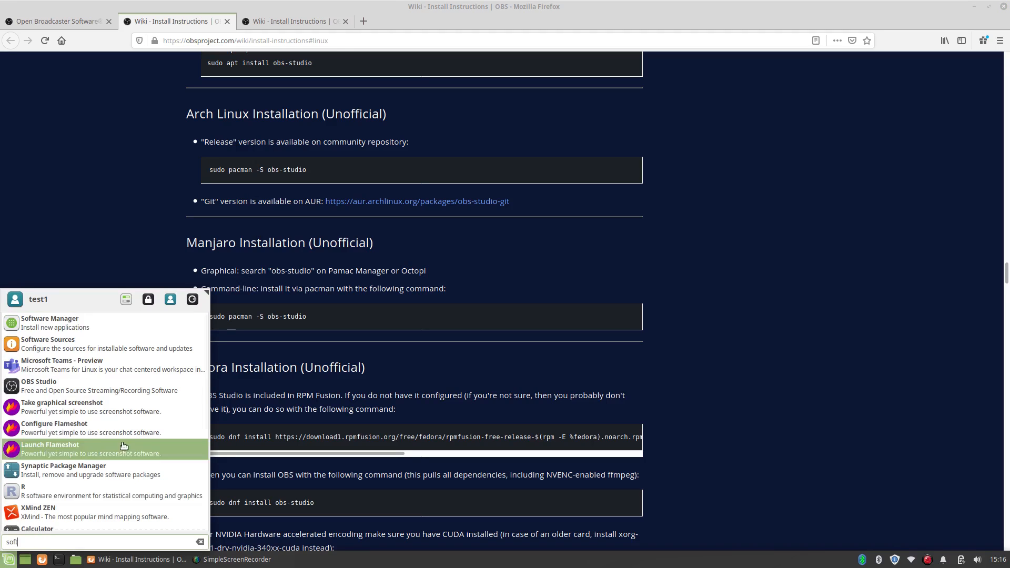
{"action": "left_click", "coordinate": [121, 329]}
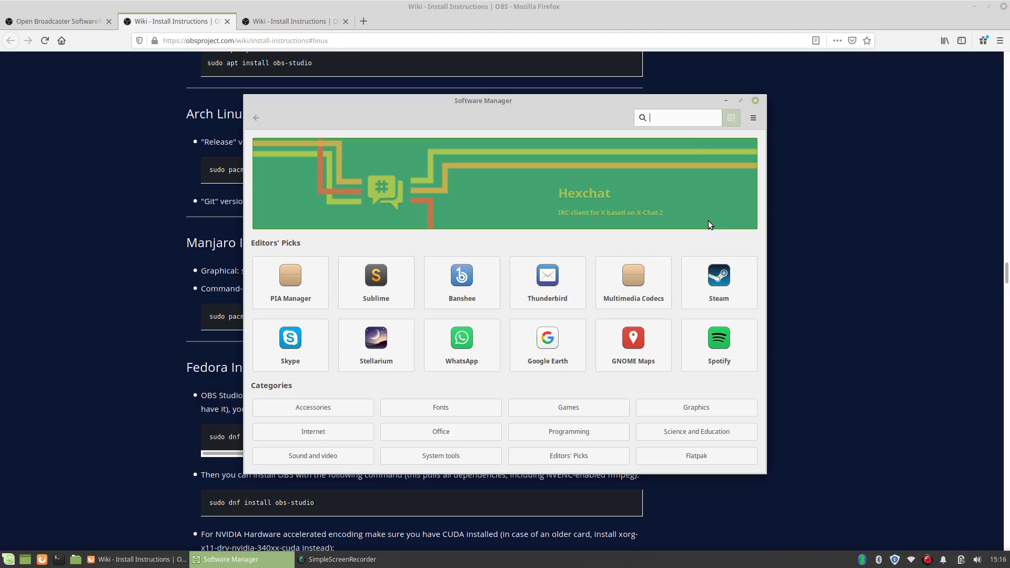
{"action": "left_click", "coordinate": [689, 121]}
{"action": "type", "text": "obs"}
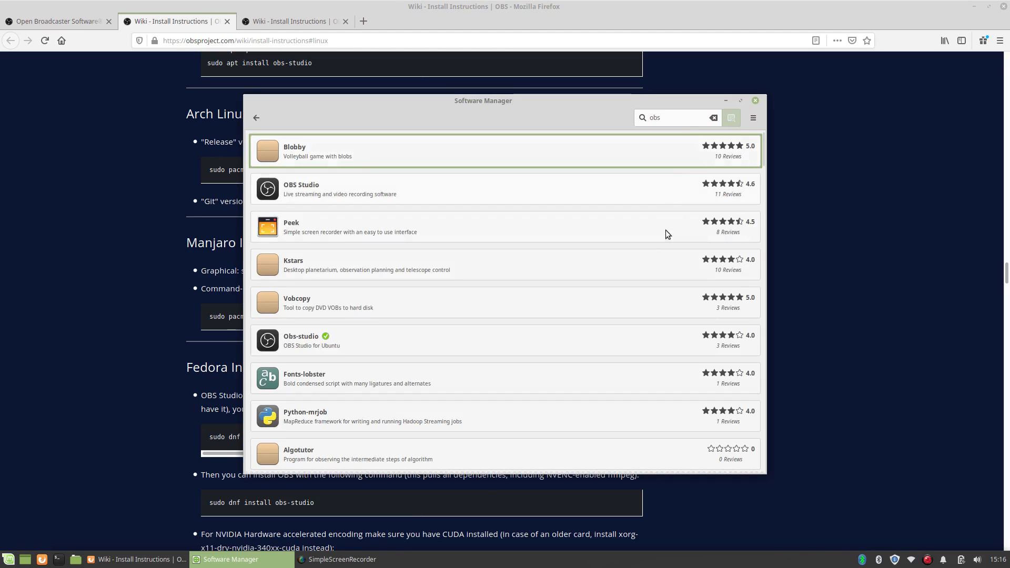
{"action": "left_click", "coordinate": [443, 346]}
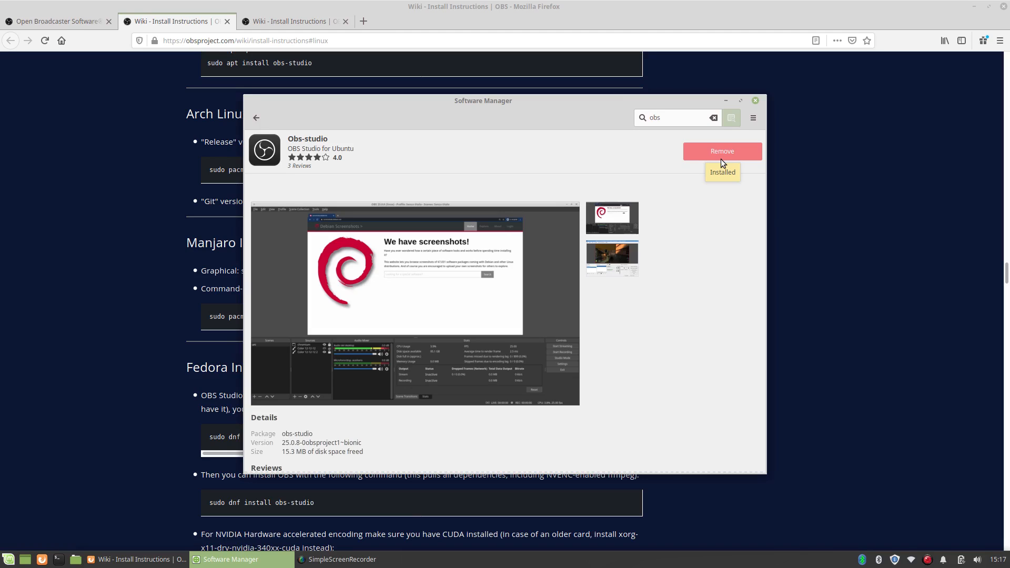
{"action": "left_click", "coordinate": [755, 101]}
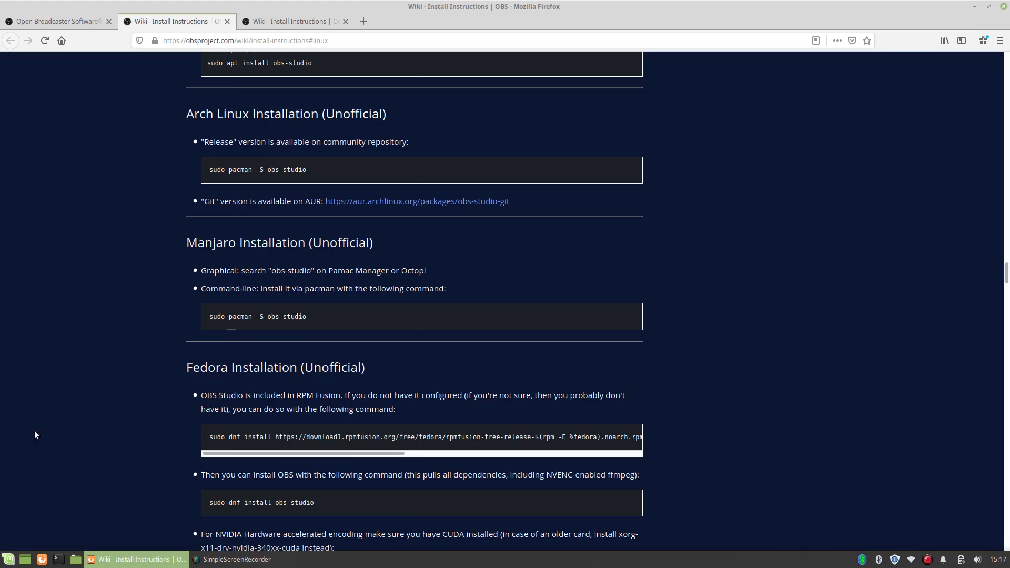
- Find "obs" among the installed applications and launch OBS Studio
{"action": "left_click", "coordinate": [9, 559]}
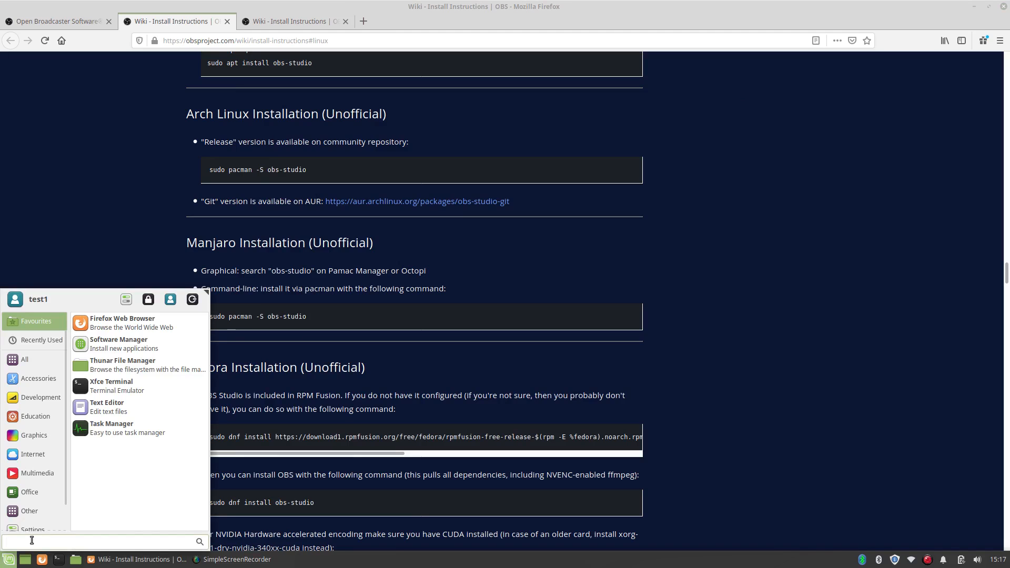
{"action": "type", "text": "obs"}
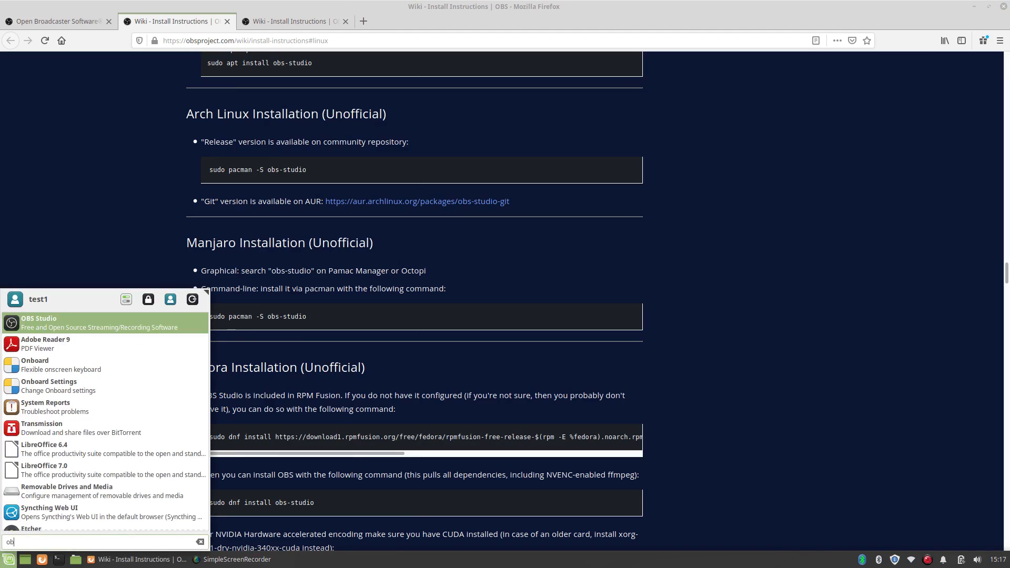
{"action": "left_click", "coordinate": [83, 324]}
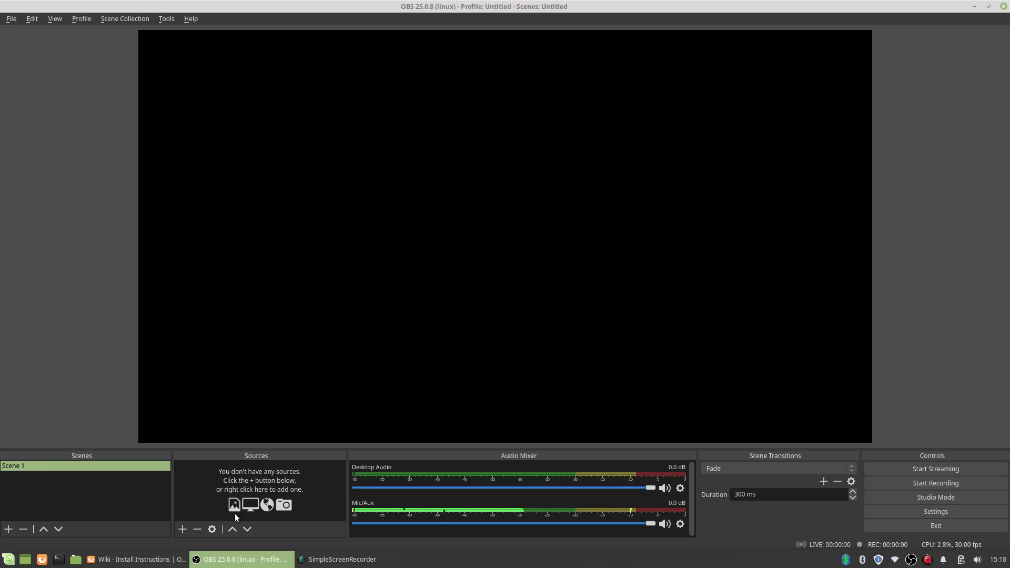
- Add a new Window Capture (Xcomposite) source named "browser" to Scene 1
{"action": "left_click", "coordinate": [182, 529]}
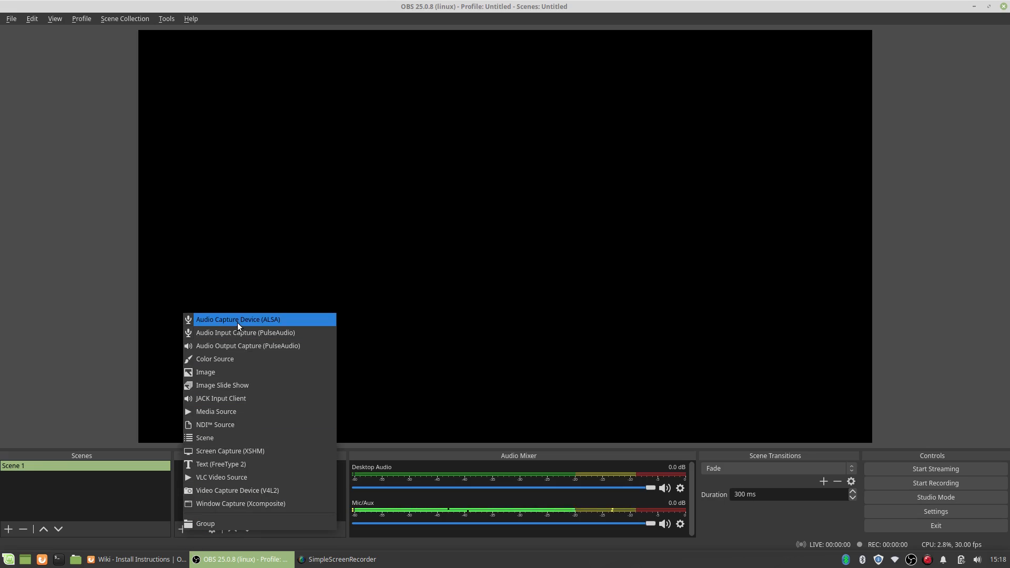
{"action": "left_click", "coordinate": [226, 502]}
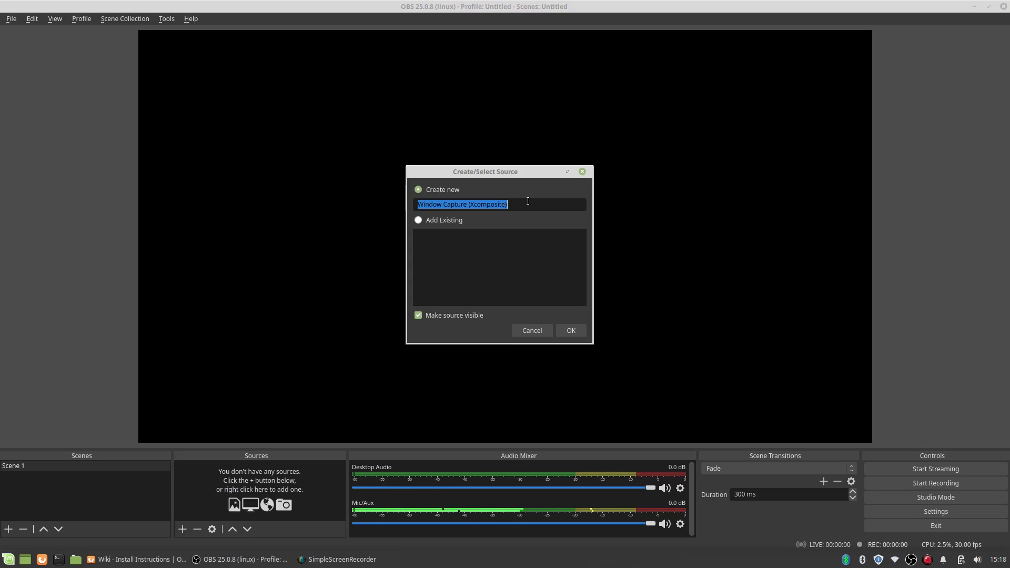
{"action": "type", "text": "browser"}
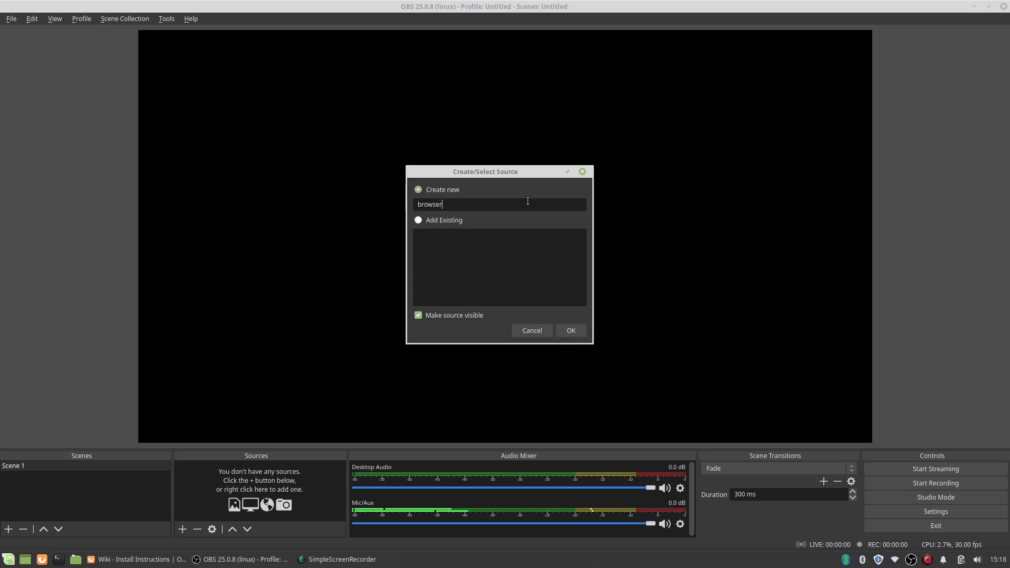
{"action": "left_click", "coordinate": [568, 333]}
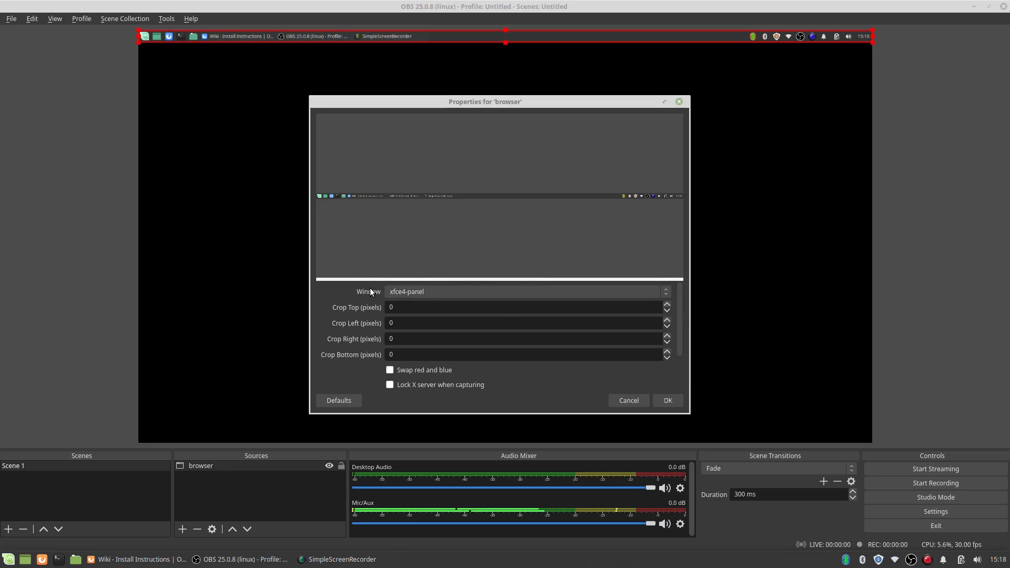
- Try the Desktop, Firefox, SimpleScreenRecorder and OBS windows in turn as the window captured by the browser source
{"action": "left_click", "coordinate": [399, 291]}
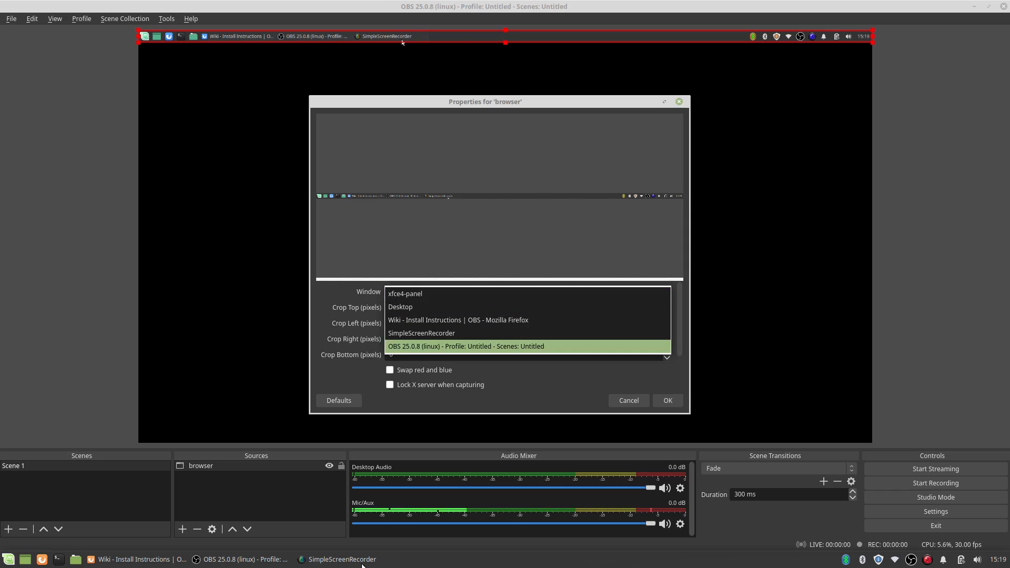
{"action": "left_click", "coordinate": [402, 306]}
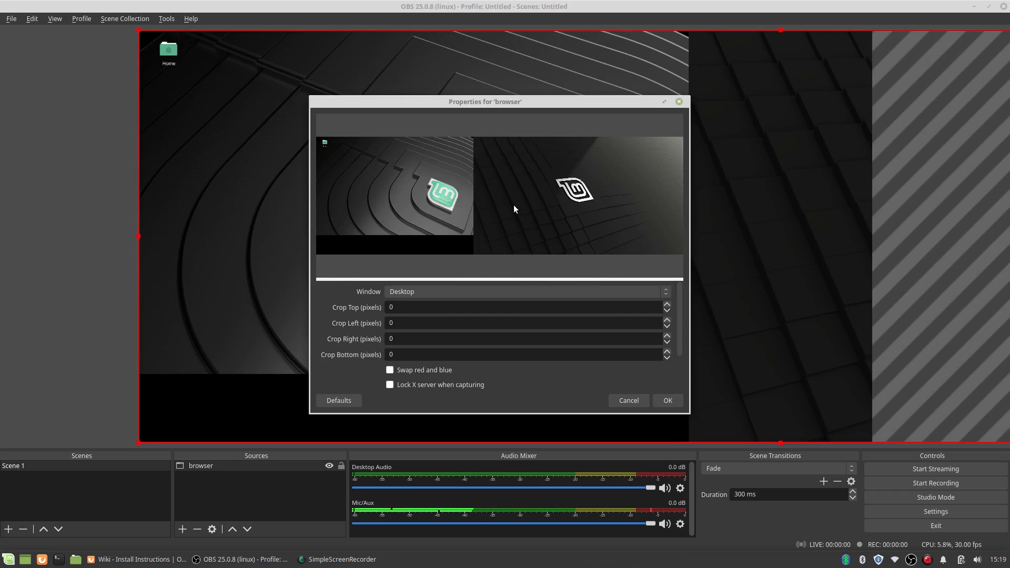
{"action": "left_click", "coordinate": [412, 291]}
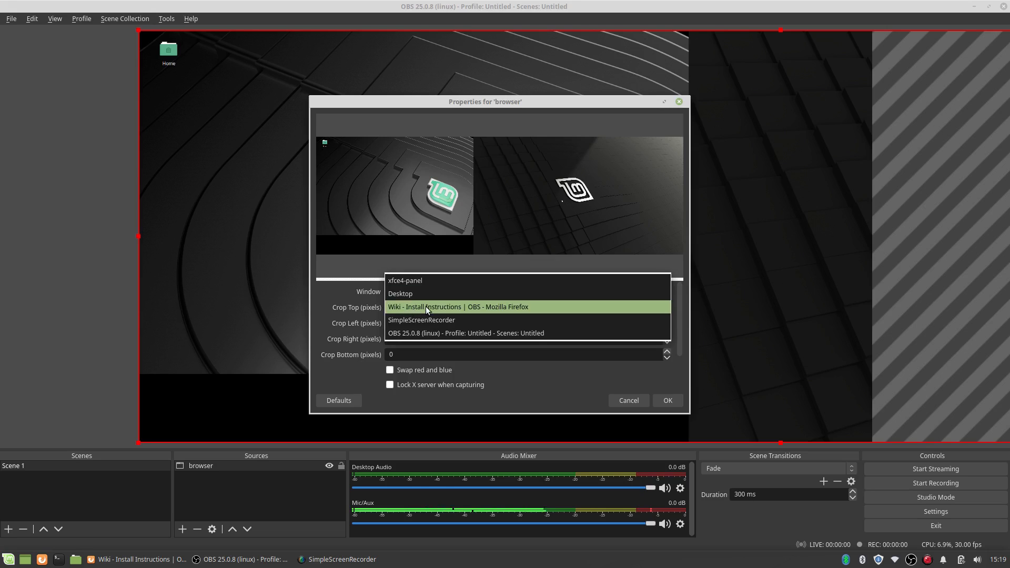
{"action": "left_click", "coordinate": [425, 306]}
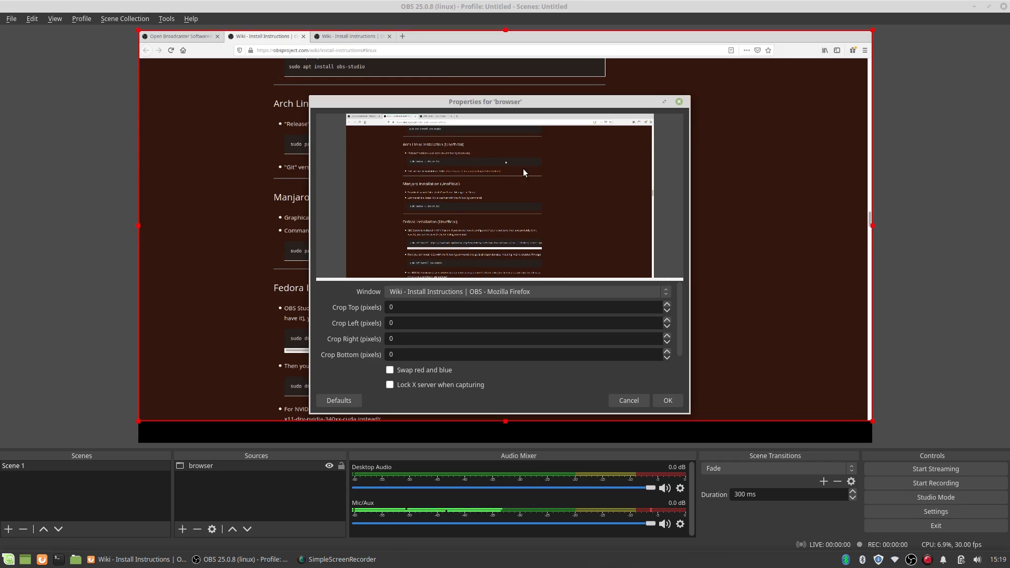
{"action": "left_click", "coordinate": [418, 292]}
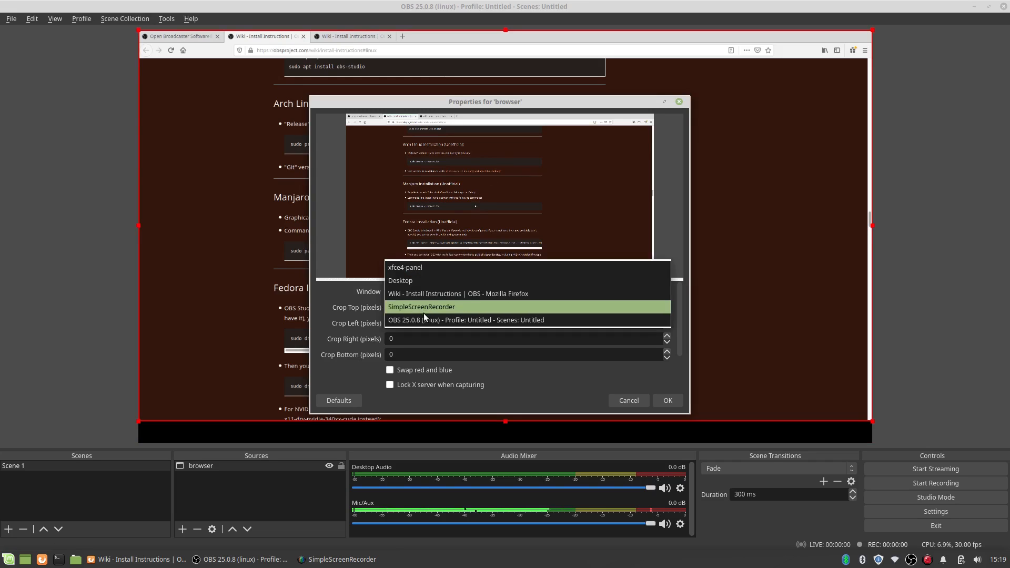
{"action": "left_click", "coordinate": [427, 307]}
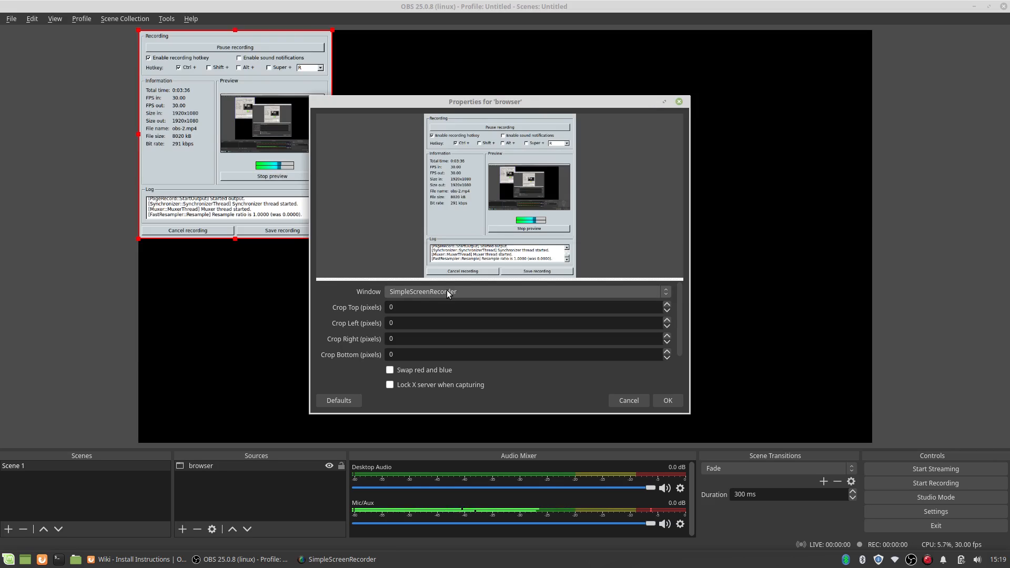
{"action": "left_click", "coordinate": [446, 293]}
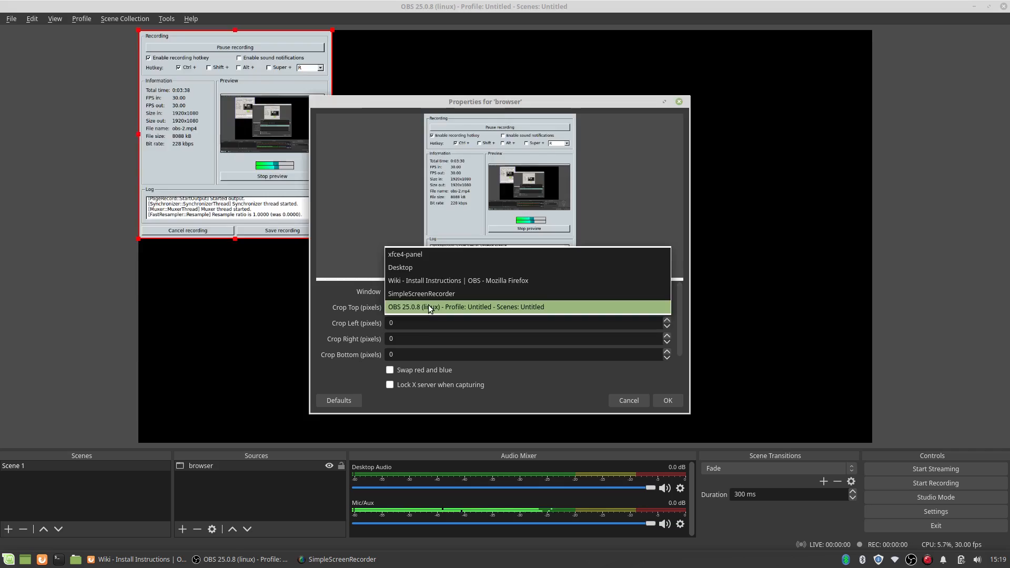
{"action": "left_click", "coordinate": [429, 308]}
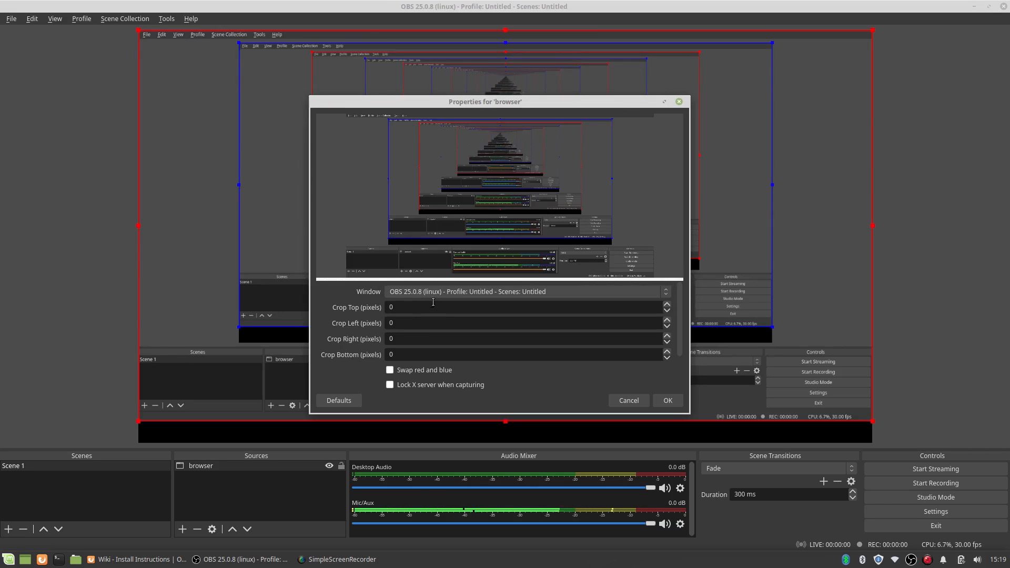
- Set the browser source to capture the "Wiki - Install Instructions" Firefox window and enable swapping of red and blue
{"action": "left_click", "coordinate": [437, 294]}
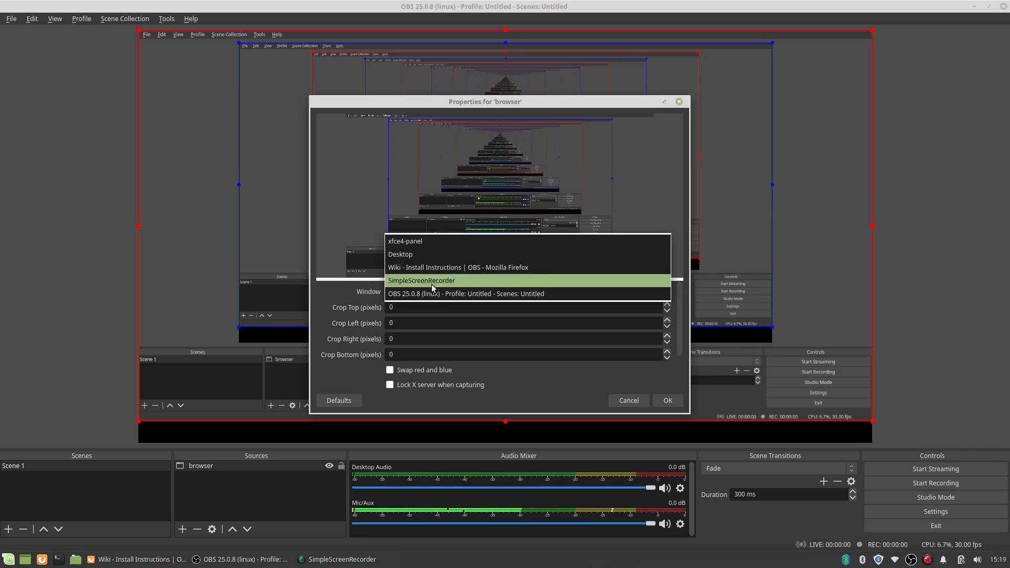
{"action": "left_click", "coordinate": [407, 266]}
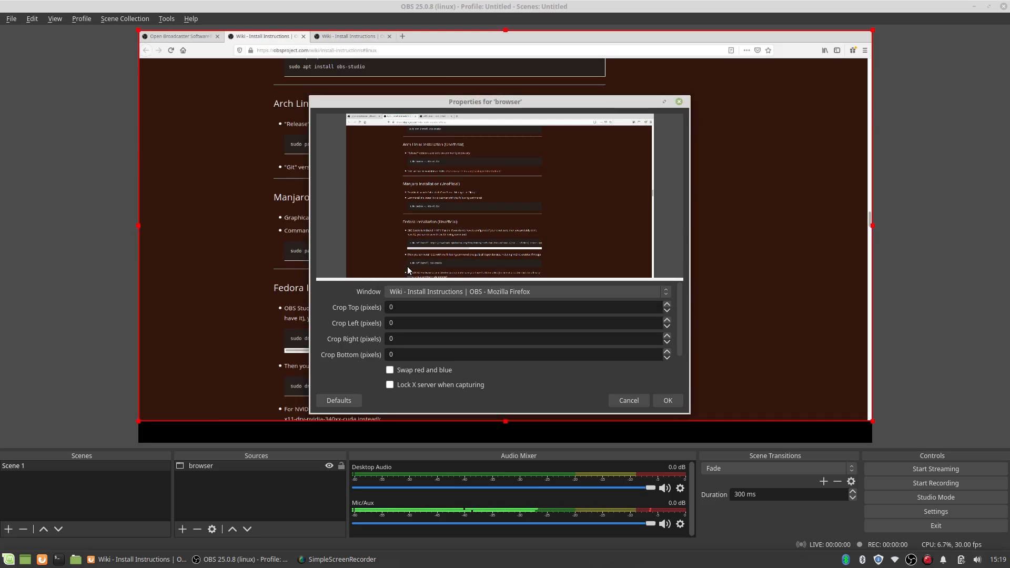
{"action": "left_click", "coordinate": [138, 559]}
{"action": "scroll", "coordinate": [329, 221], "scroll_direction": "down", "scroll_amount": 5}
{"action": "scroll", "coordinate": [329, 222], "scroll_direction": "up", "scroll_amount": 10}
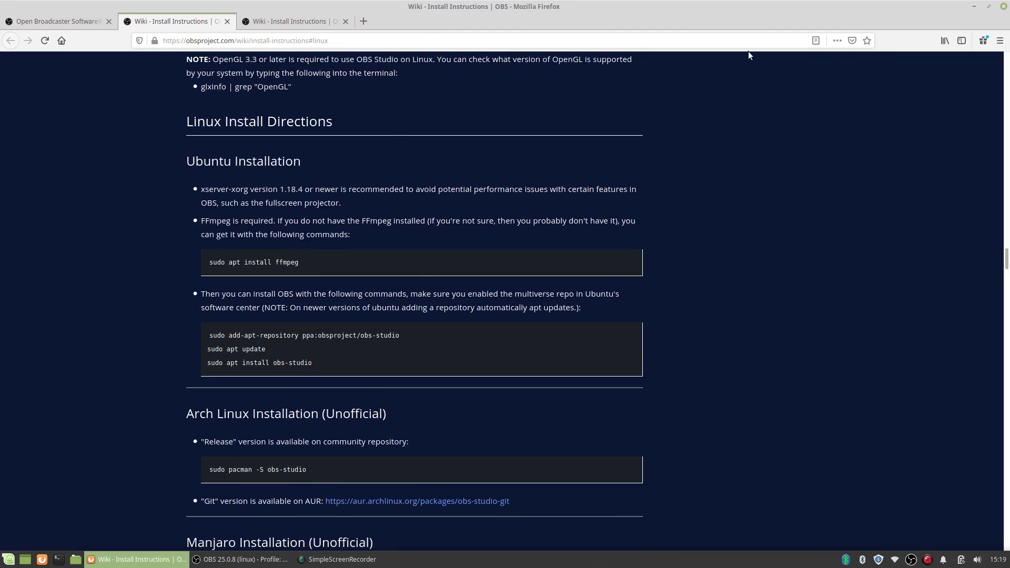
{"action": "left_click", "coordinate": [241, 559]}
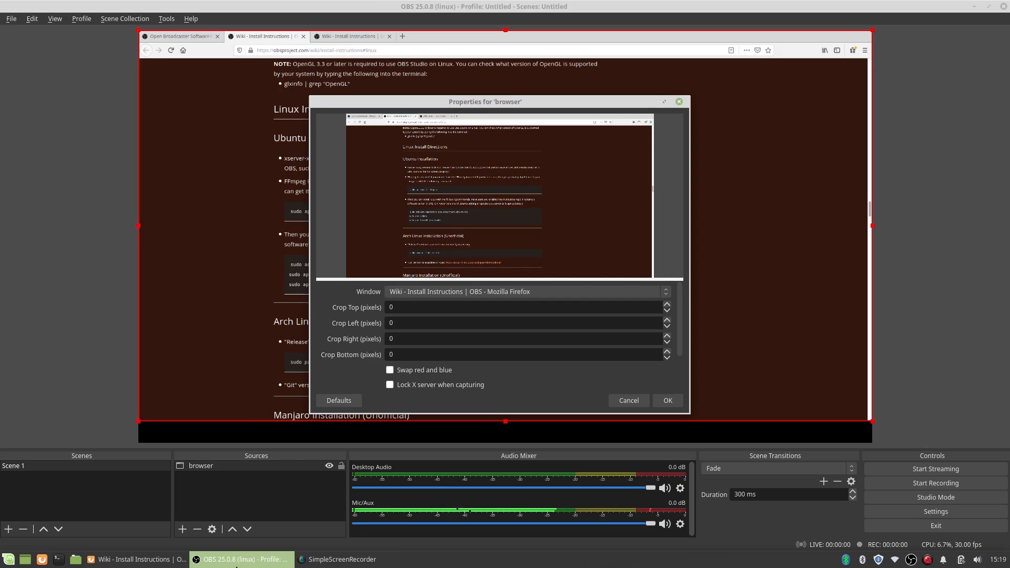
{"action": "left_click", "coordinate": [423, 371]}
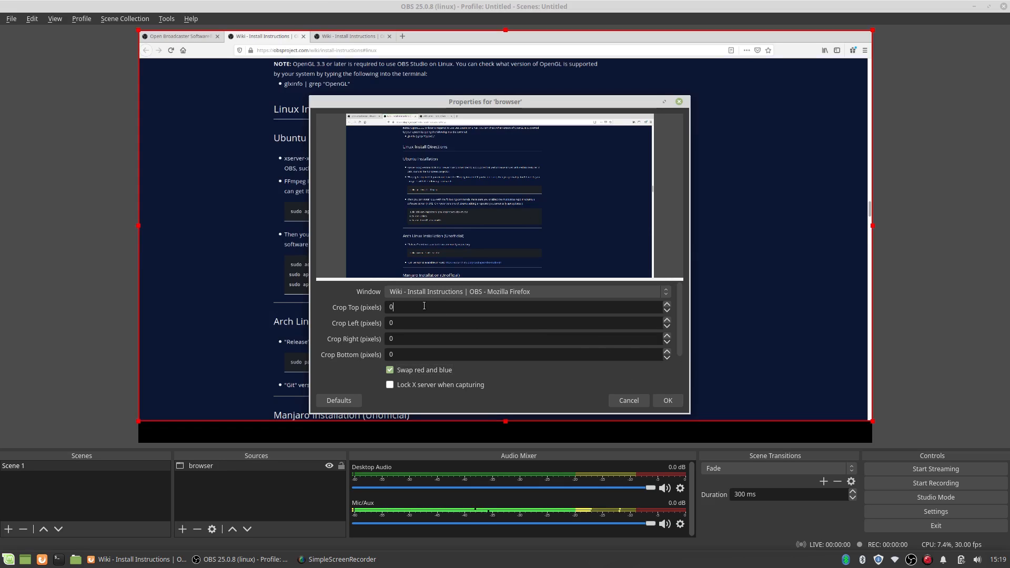
- Crop the top of the captured browser window, trying 10 pixels first and settling on 30 pixels
{"action": "left_click_drag", "start_coordinate": [443, 308], "coordinate": [372, 309]}
{"action": "type", "text": "10"}
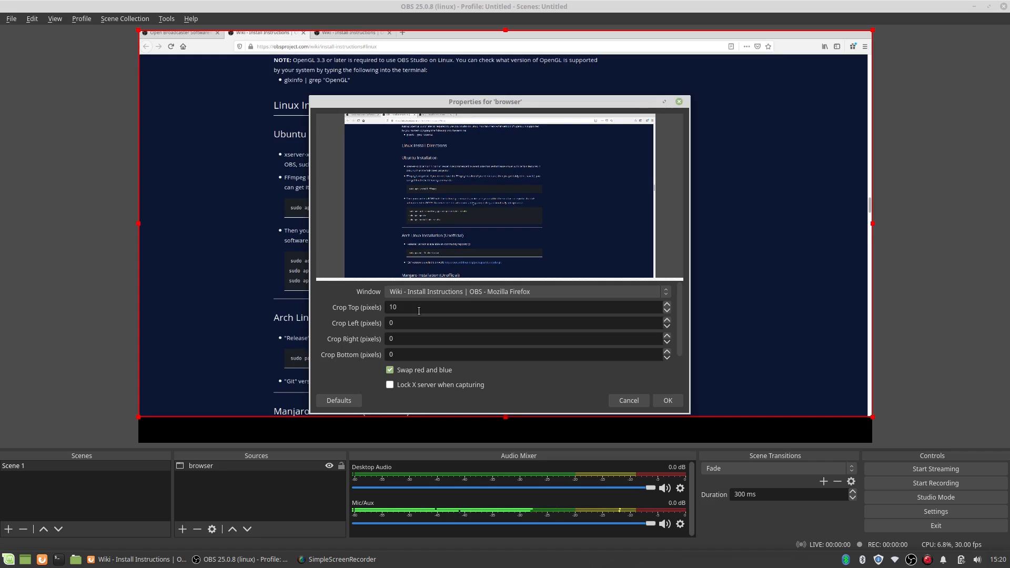
{"action": "left_click_drag", "start_coordinate": [419, 311], "coordinate": [289, 308]}
{"action": "type", "text": "30"}
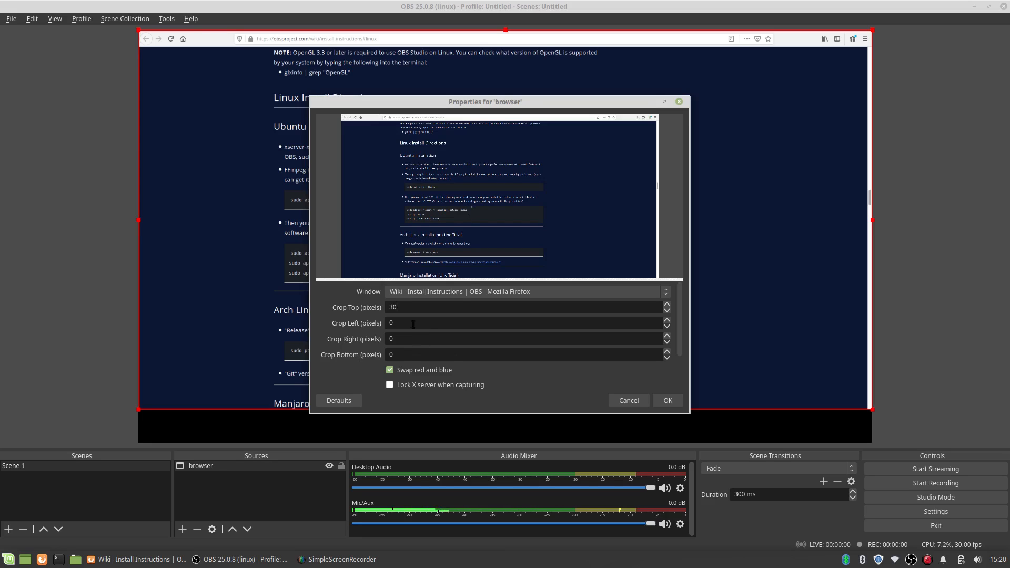
- Crop the captured browser window by 30 pixels at its left, 60 at its right and 40 at its bottom
{"action": "type", "text": "30"}
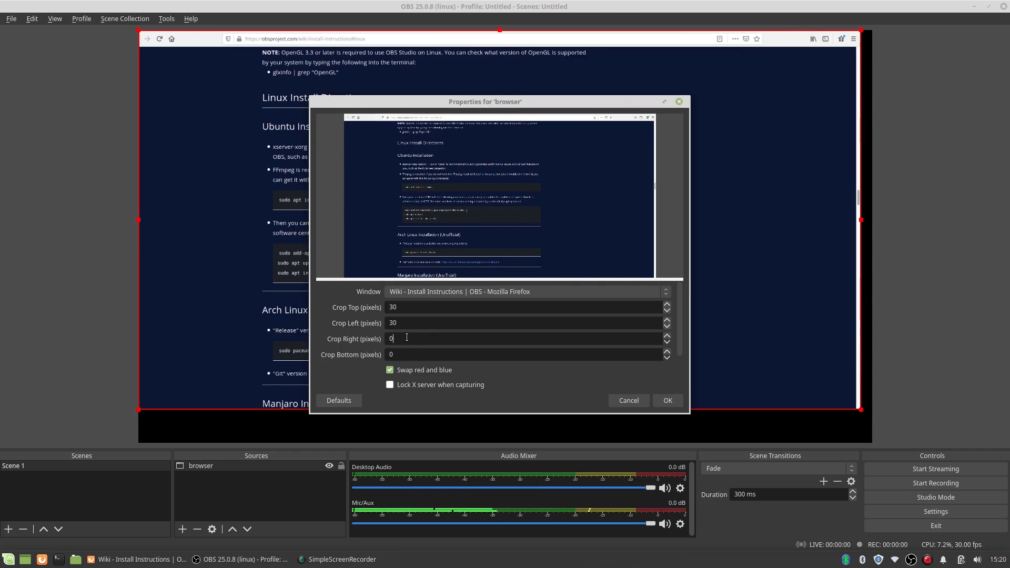
{"action": "type", "text": "60"}
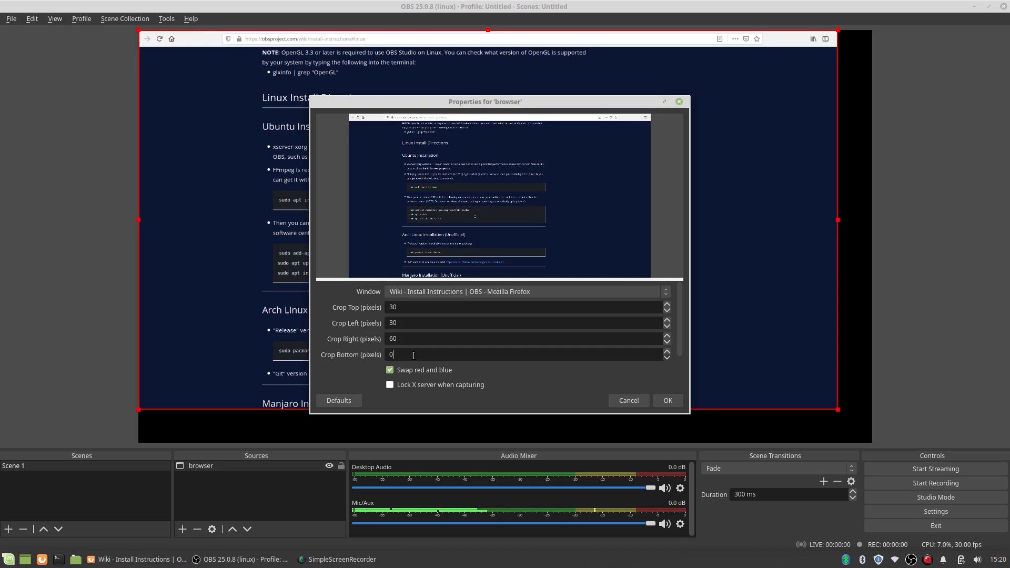
{"action": "type", "text": "40"}
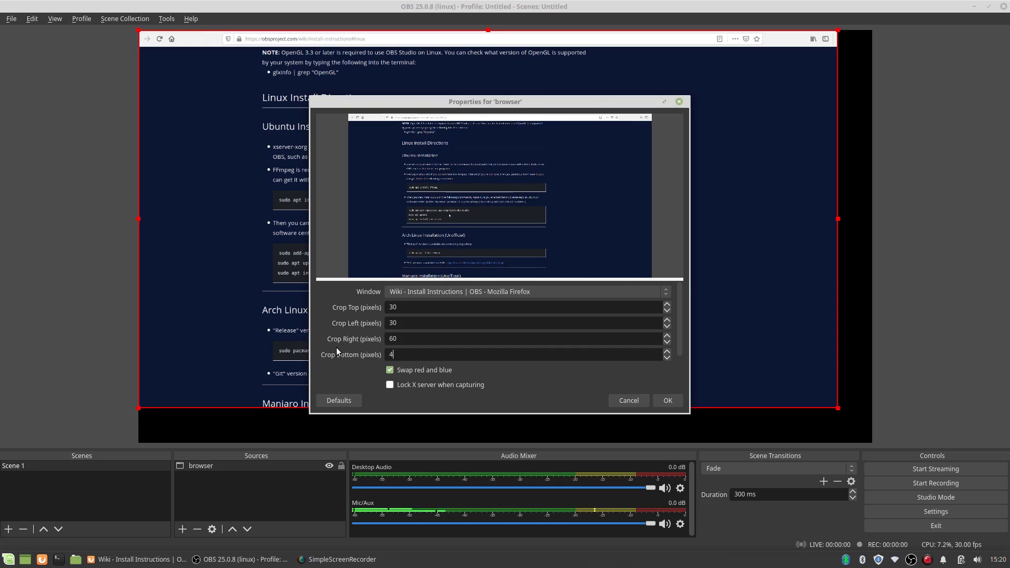
- Reset the left, right and bottom crop of the captured browser window to 0 pixels
{"action": "left_click_drag", "start_coordinate": [399, 322], "coordinate": [345, 320]}
{"action": "type", "text": "0"}
{"action": "left_click_drag", "start_coordinate": [399, 338], "coordinate": [296, 335]}
{"action": "type", "text": "0"}
{"action": "left_click", "coordinate": [427, 355]}
{"action": "key", "text": "BackSpace"}
{"action": "key", "text": "BackSpace"}
{"action": "type", "text": "0"}
- Try a top crop of 0 pixels, set it back to 30 pixels and accept the browser source's properties
{"action": "left_click", "coordinate": [422, 307]}
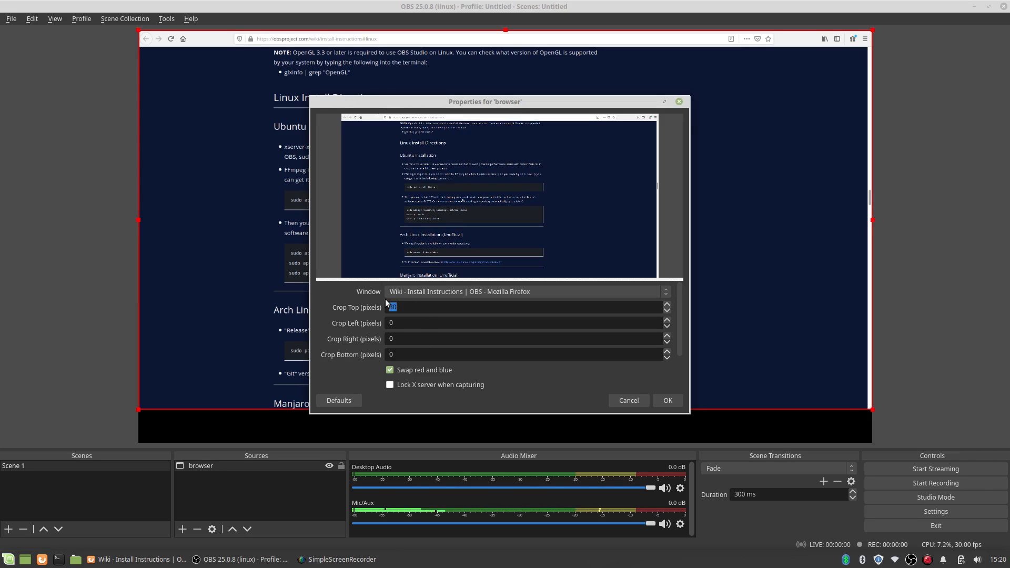
{"action": "type", "text": "0"}
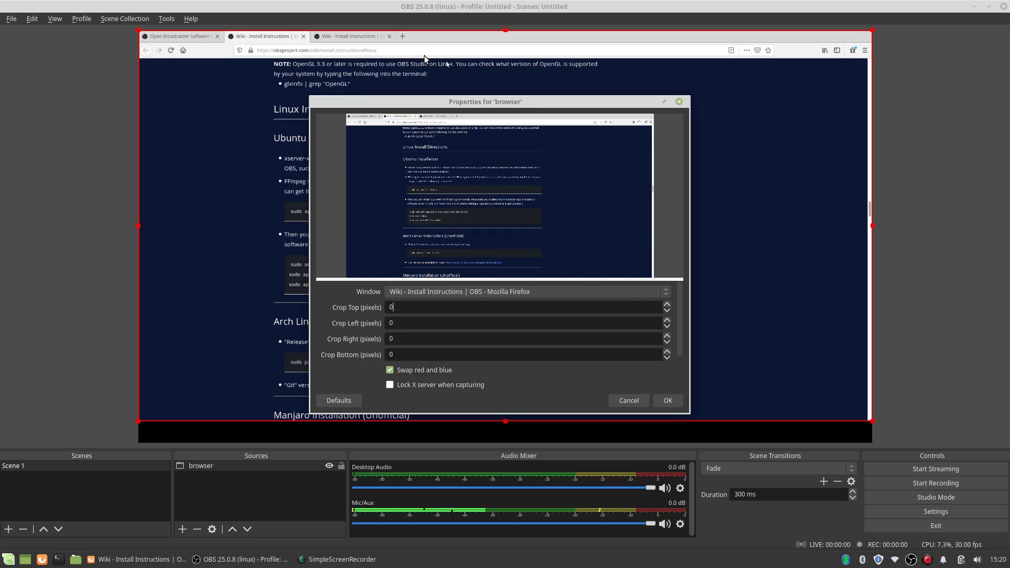
{"action": "key", "text": "BackSpace"}
{"action": "type", "text": "30"}
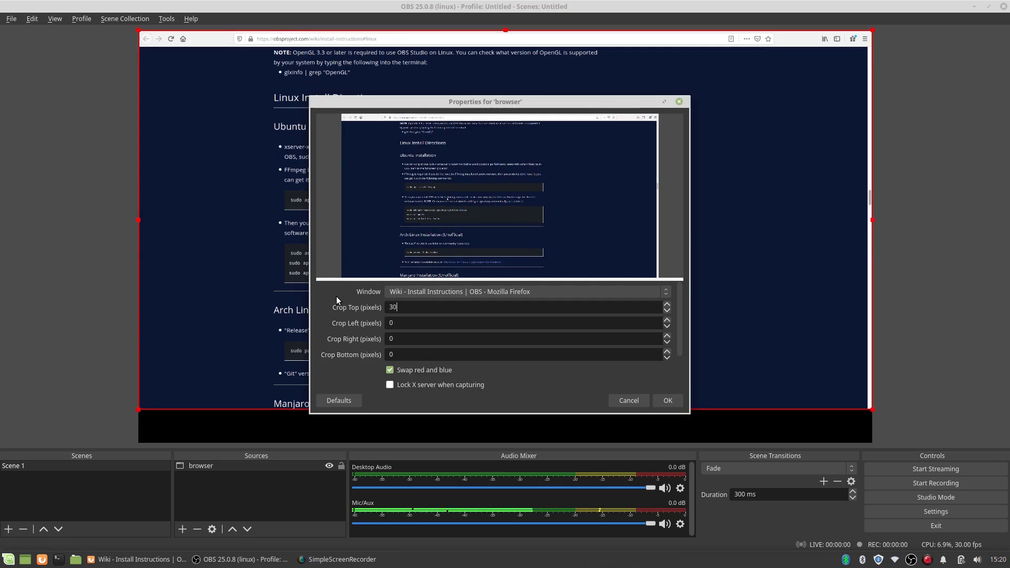
{"action": "left_click", "coordinate": [664, 400]}
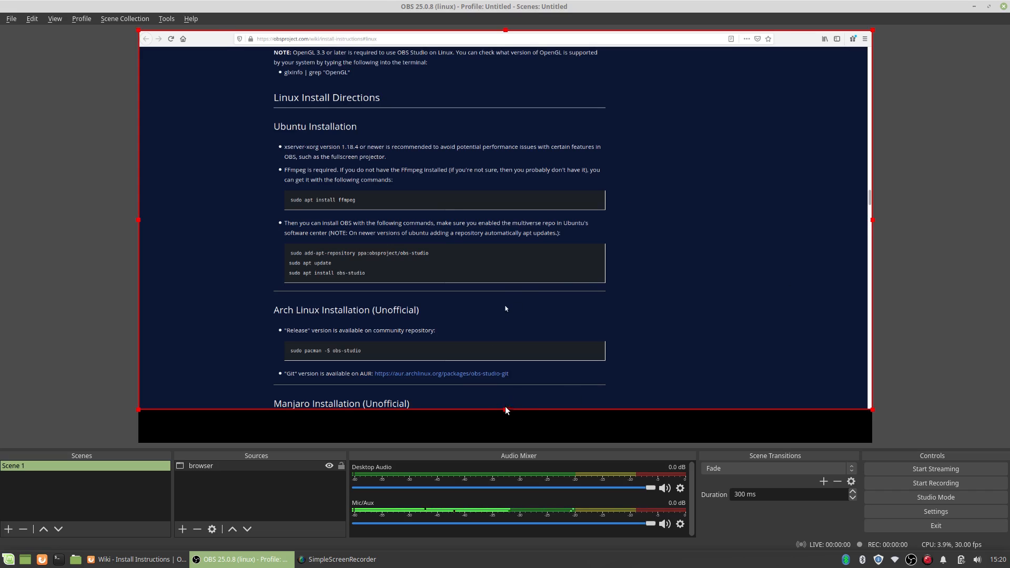
- Shrink the browser source slightly by its corner in the preview and apply the Fit to screen transform
{"action": "left_click_drag", "start_coordinate": [546, 230], "coordinate": [552, 253]}
{"action": "left_click_drag", "start_coordinate": [872, 409], "coordinate": [833, 388]}
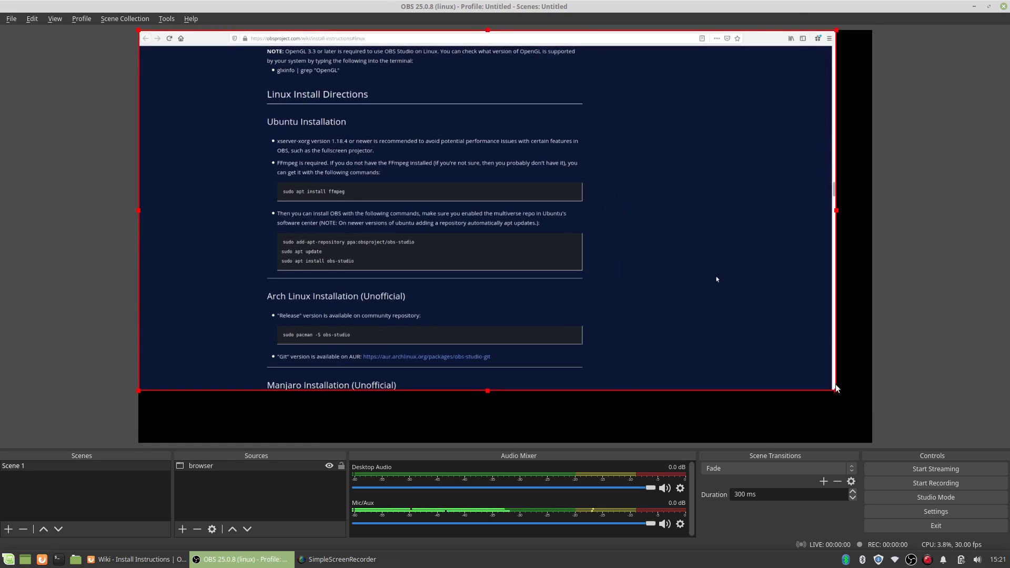
{"action": "right_click", "coordinate": [643, 295]}
{"action": "mouse_move", "coordinate": [775, 264]}
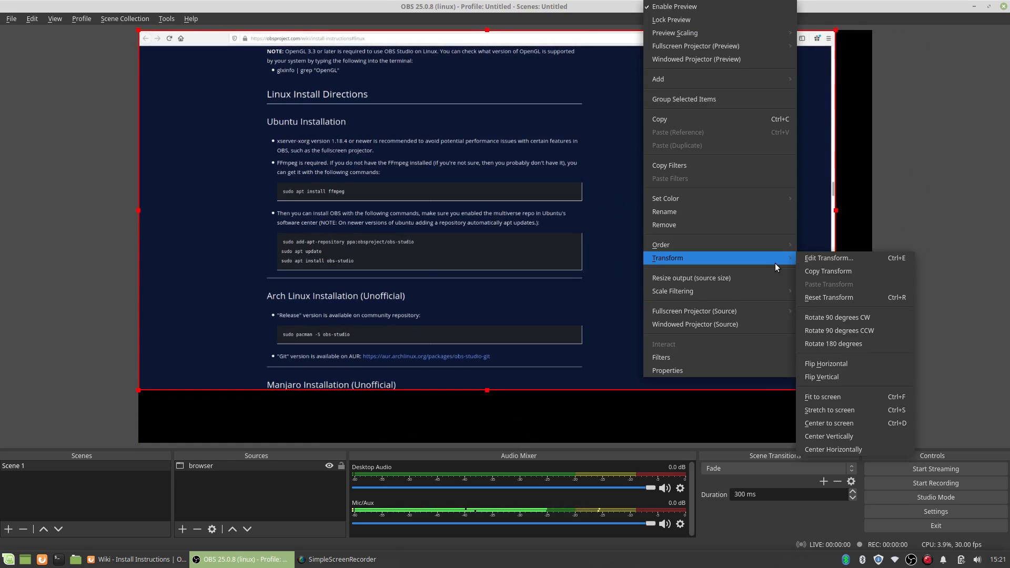
{"action": "left_click", "coordinate": [875, 400]}
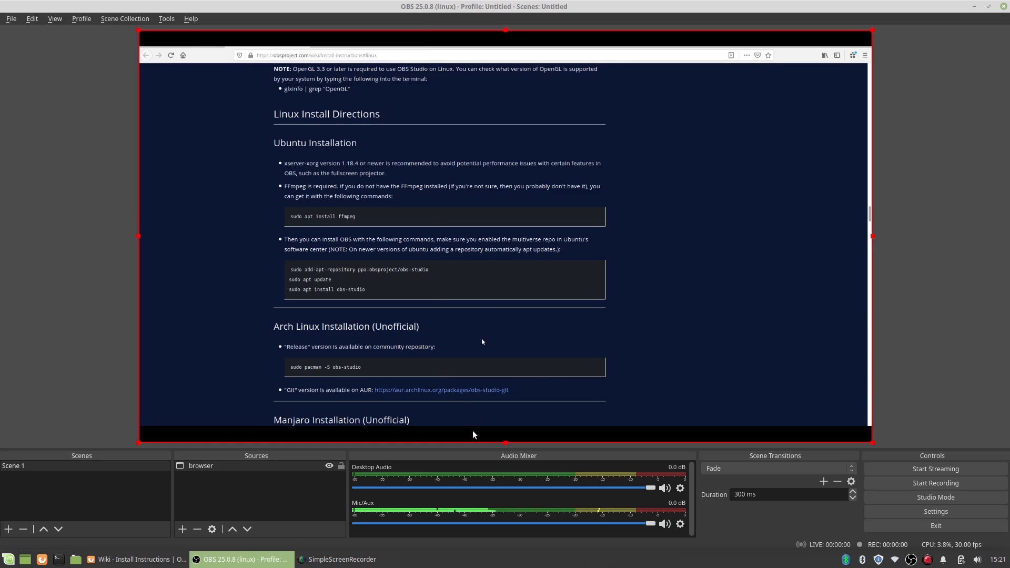
- Stretch the browser source to the screen so that it fills the whole canvas
{"action": "right_click", "coordinate": [595, 216]}
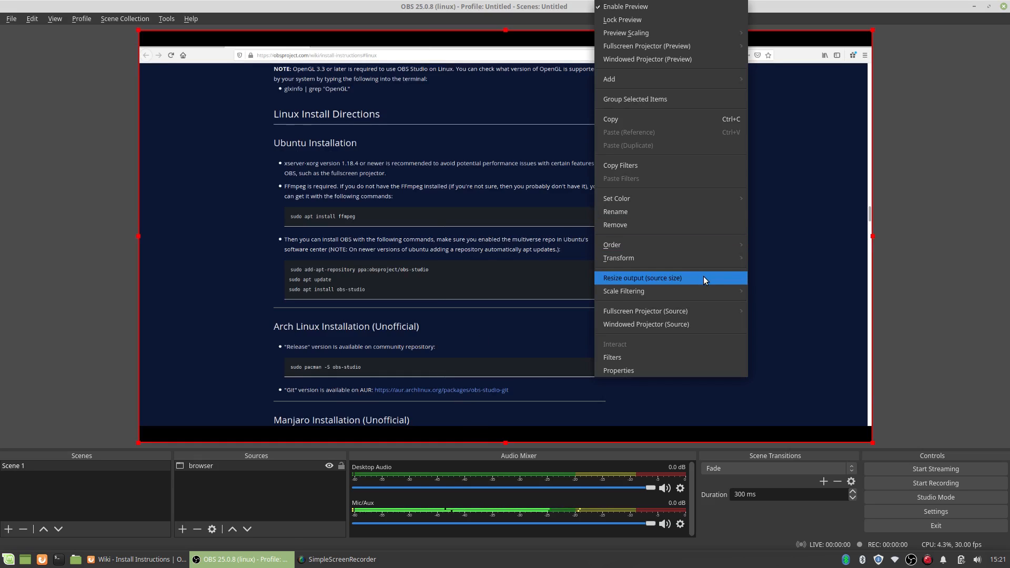
{"action": "mouse_move", "coordinate": [704, 258]}
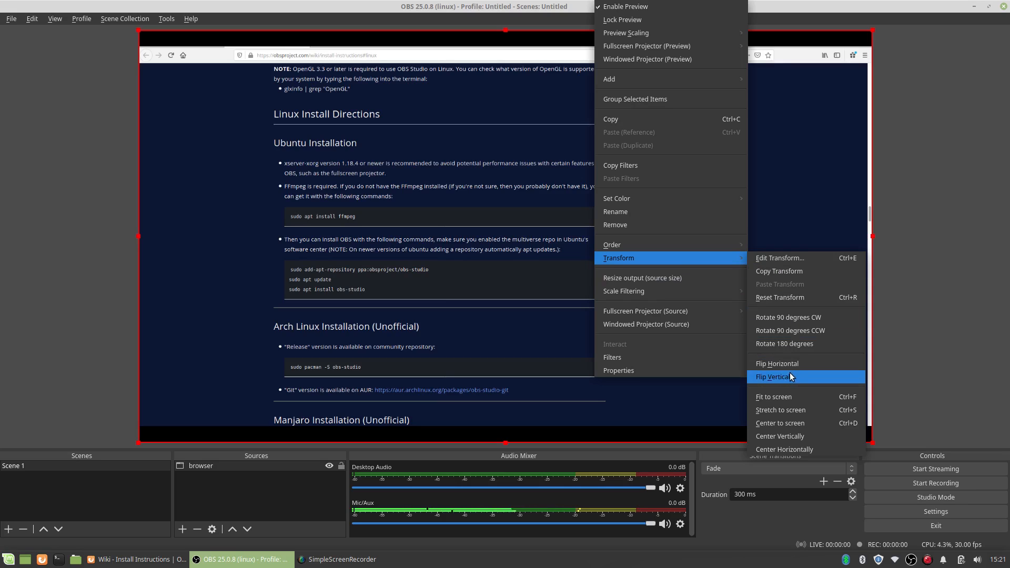
{"action": "left_click", "coordinate": [793, 412]}
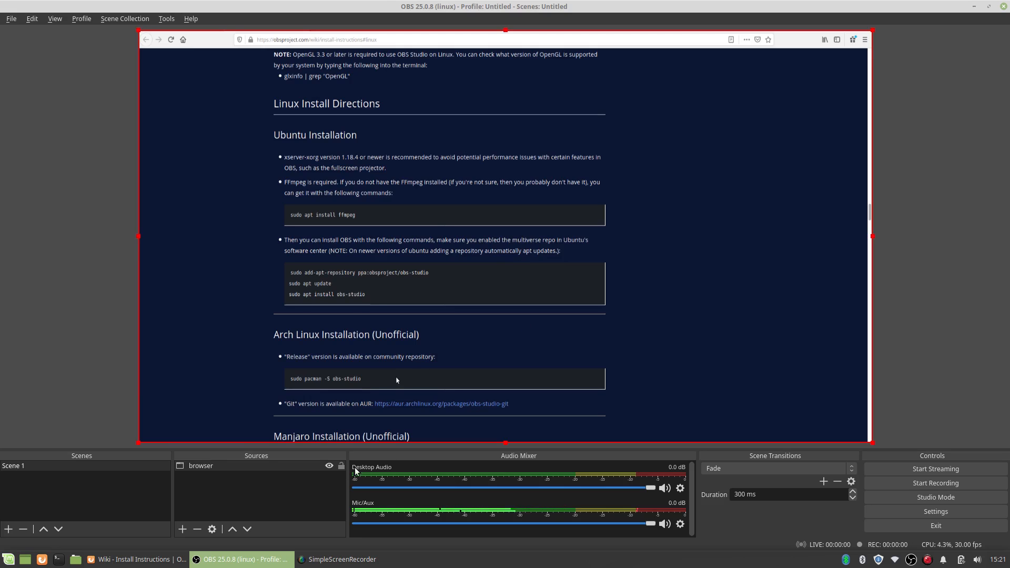
- Lock the browser source against movement, toggle its visibility and leave it hidden
{"action": "mouse_move", "coordinate": [395, 319]}
{"action": "left_mouse_down"}
{"action": "mouse_move", "coordinate": [470, 319]}
{"action": "mouse_move", "coordinate": [397, 317]}
{"action": "left_mouse_up"}
{"action": "left_click", "coordinate": [341, 466]}
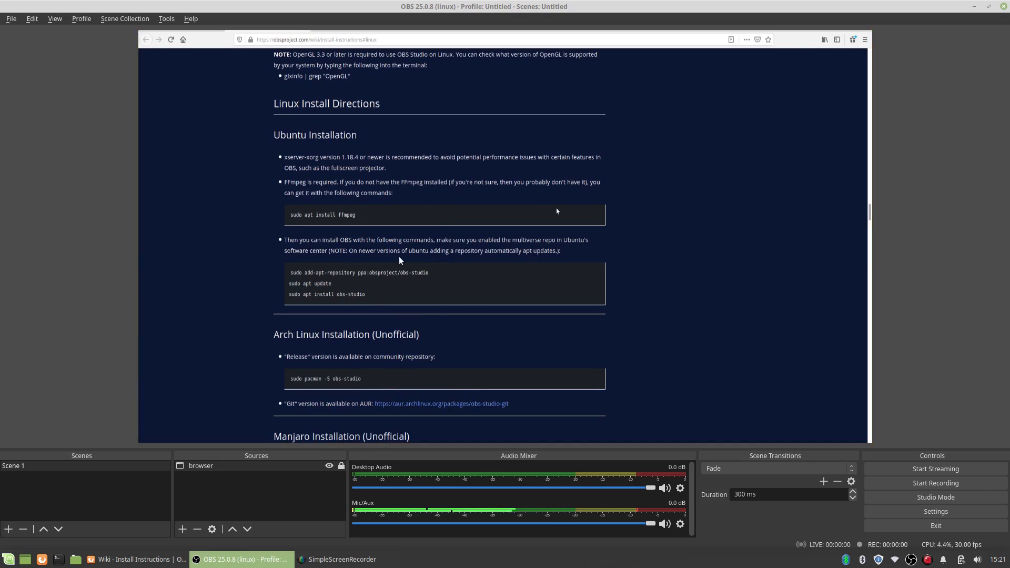
{"action": "left_click", "coordinate": [330, 465]}
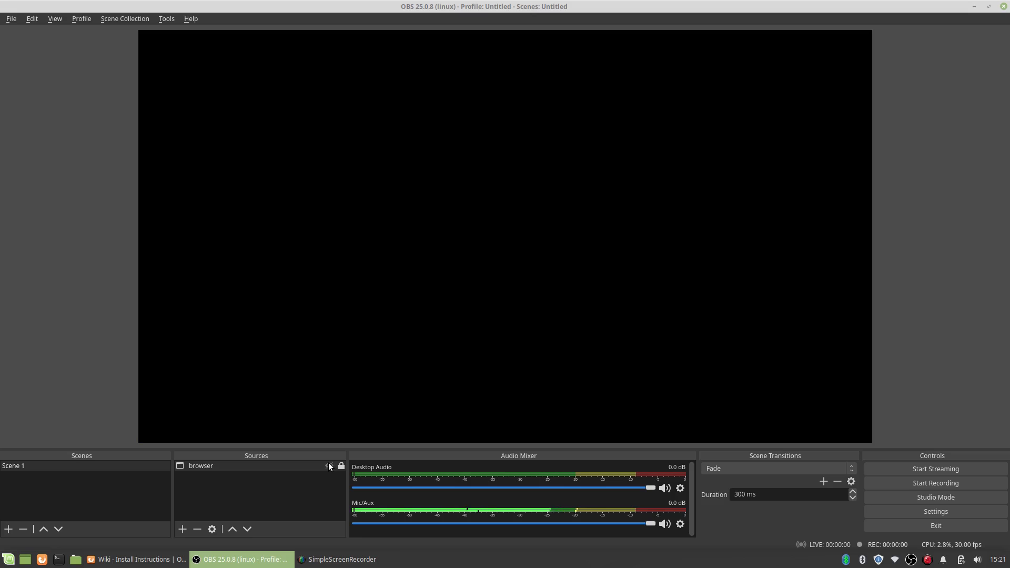
{"action": "left_click", "coordinate": [330, 465]}
{"action": "left_click", "coordinate": [329, 465]}
- Add a new Text (FreeType 2) source with the default name and the text "Hello OBS"
{"action": "left_click", "coordinate": [180, 530]}
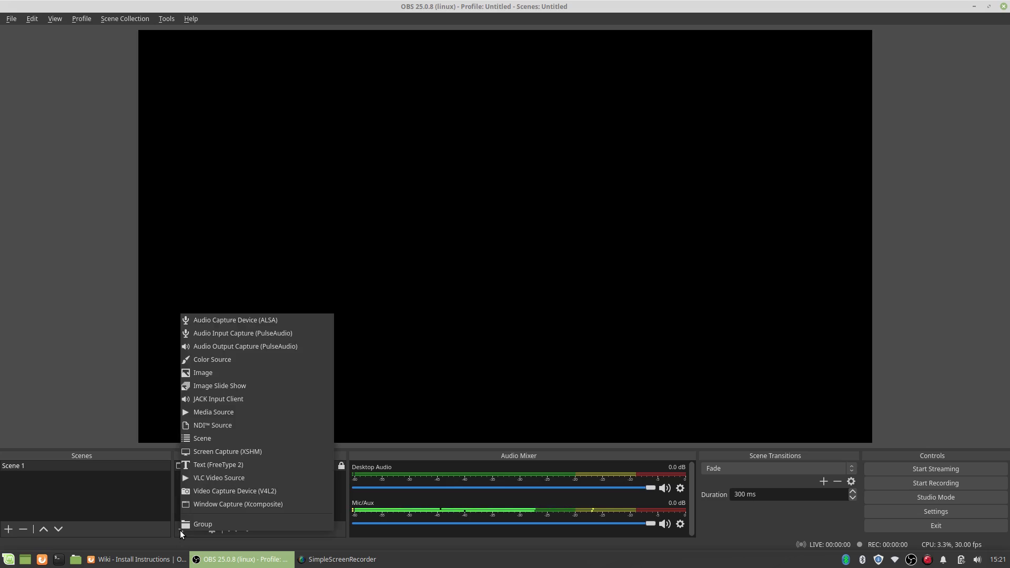
{"action": "left_click", "coordinate": [228, 466]}
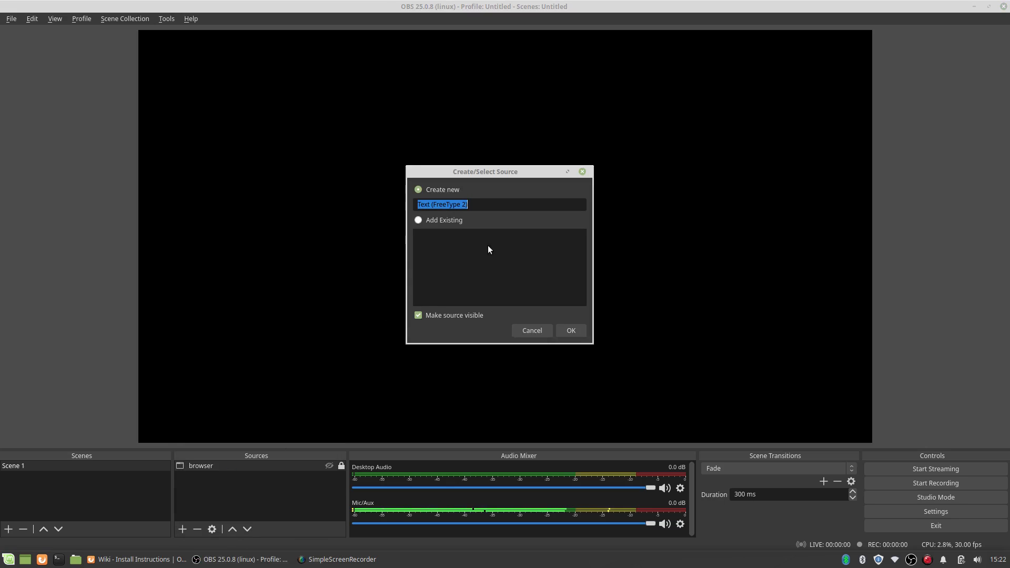
{"action": "left_click", "coordinate": [570, 330]}
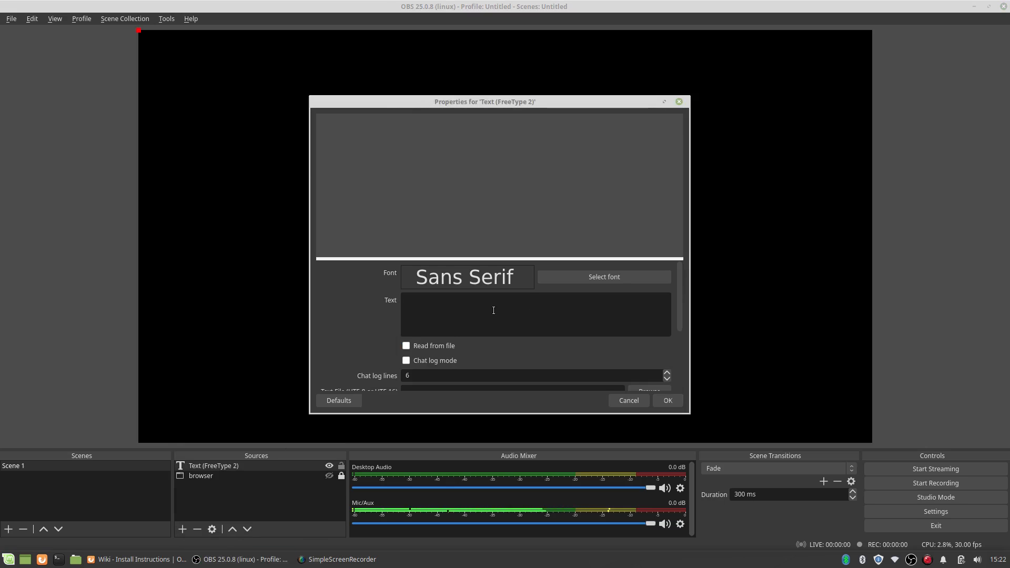
{"action": "type", "text": "H"}
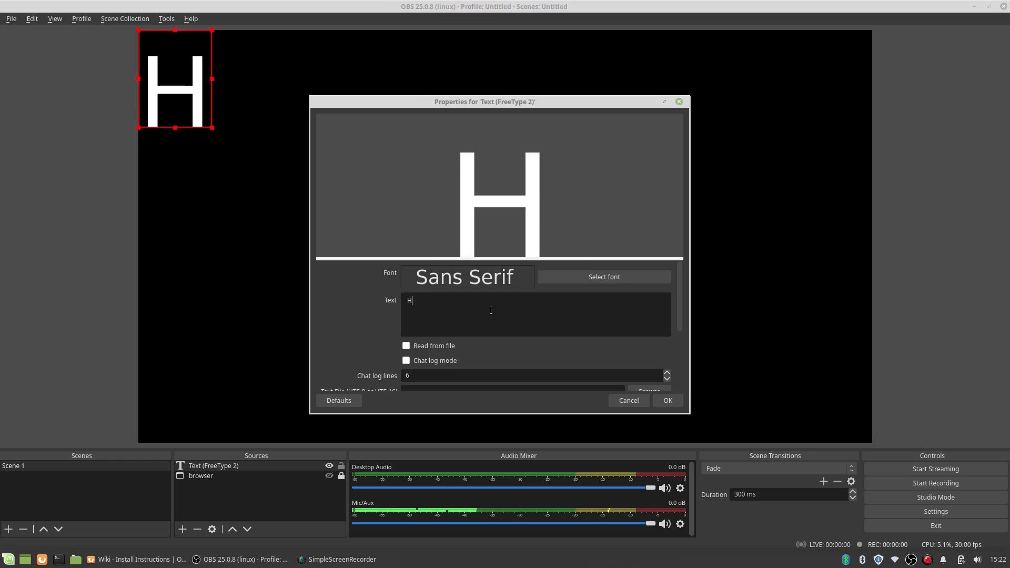
{"action": "type", "text": "ello OBS"}
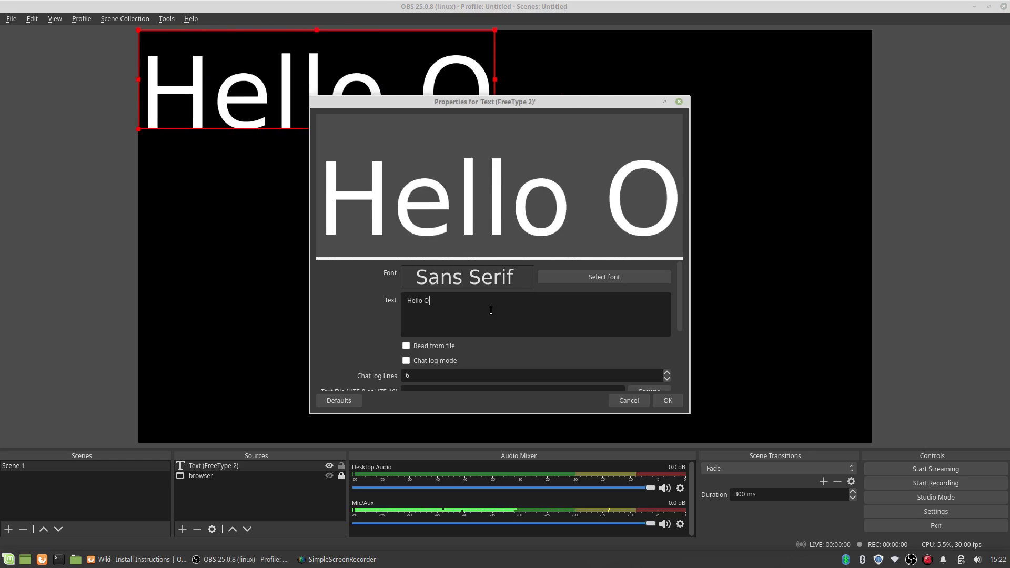
- Set the text source's font to Fira Code, Bold, size 72
{"action": "left_click", "coordinate": [598, 279]}
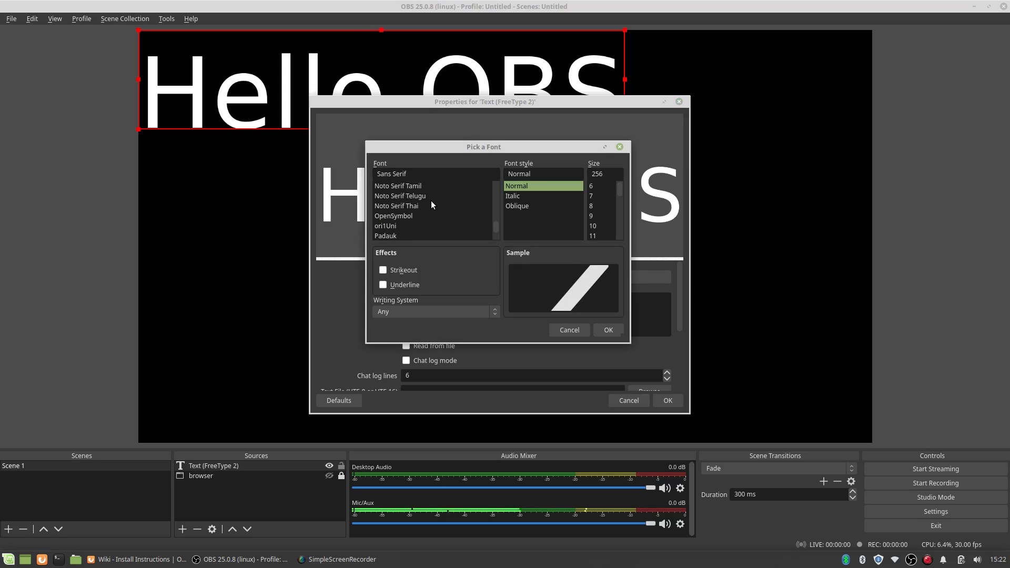
{"action": "left_click", "coordinate": [431, 205]}
{"action": "key", "text": "f"}
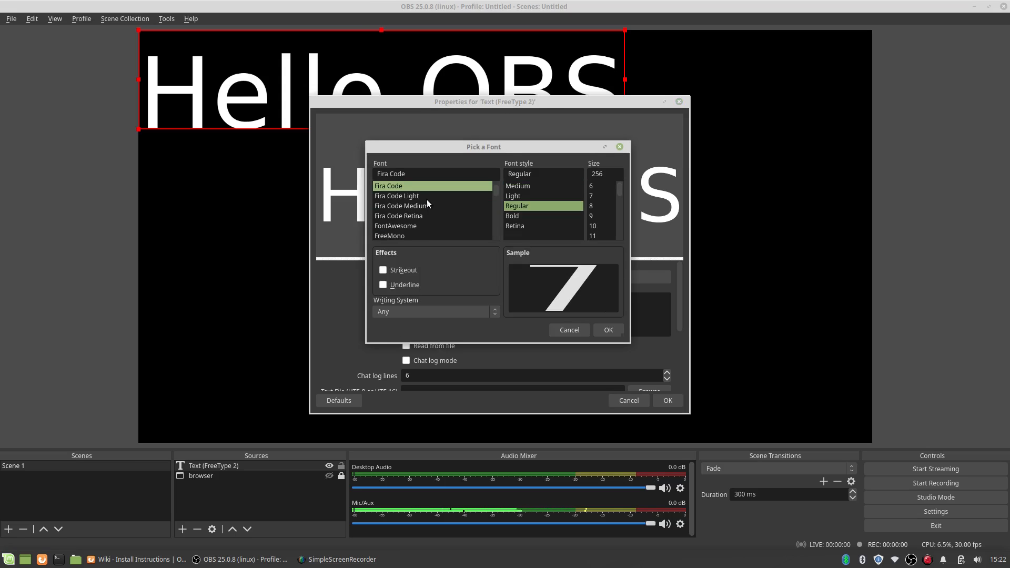
{"action": "left_click", "coordinate": [526, 217]}
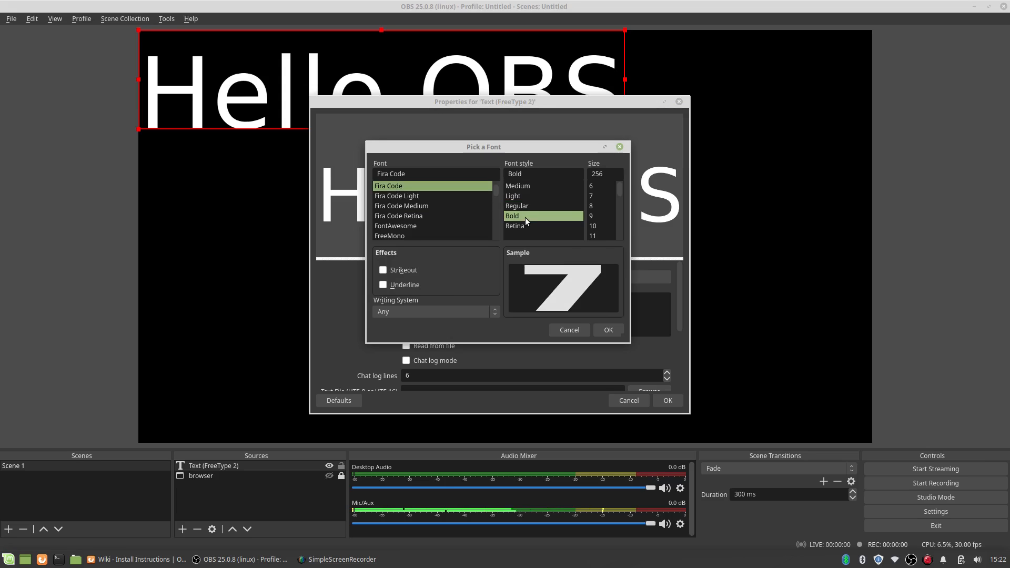
{"action": "left_click", "coordinate": [593, 235]}
{"action": "scroll", "coordinate": [593, 232], "scroll_direction": "down", "scroll_amount": 1}
{"action": "scroll", "coordinate": [593, 232], "scroll_direction": "down", "scroll_amount": 3}
{"action": "left_click", "coordinate": [595, 227]}
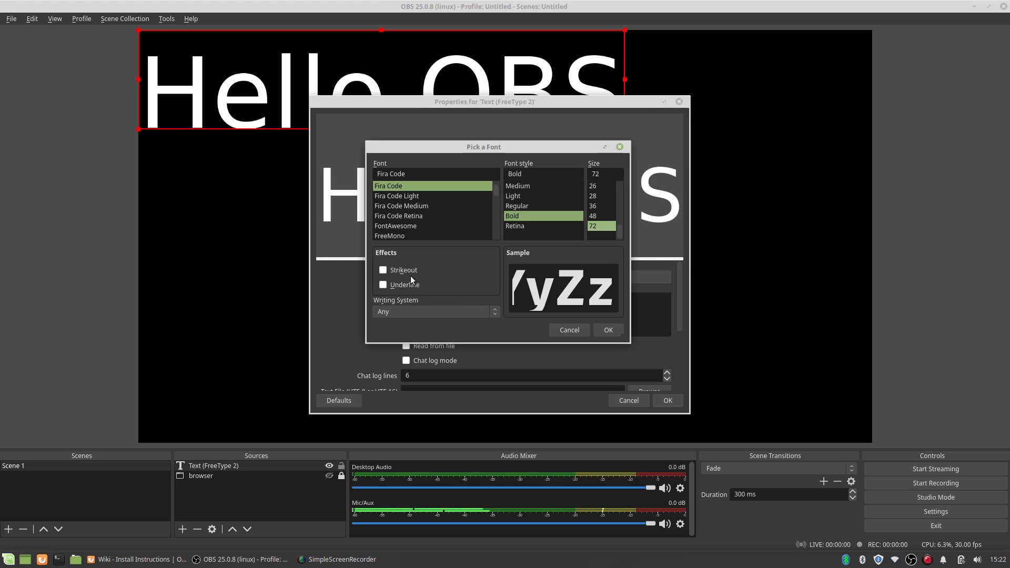
{"action": "left_click", "coordinate": [608, 330]}
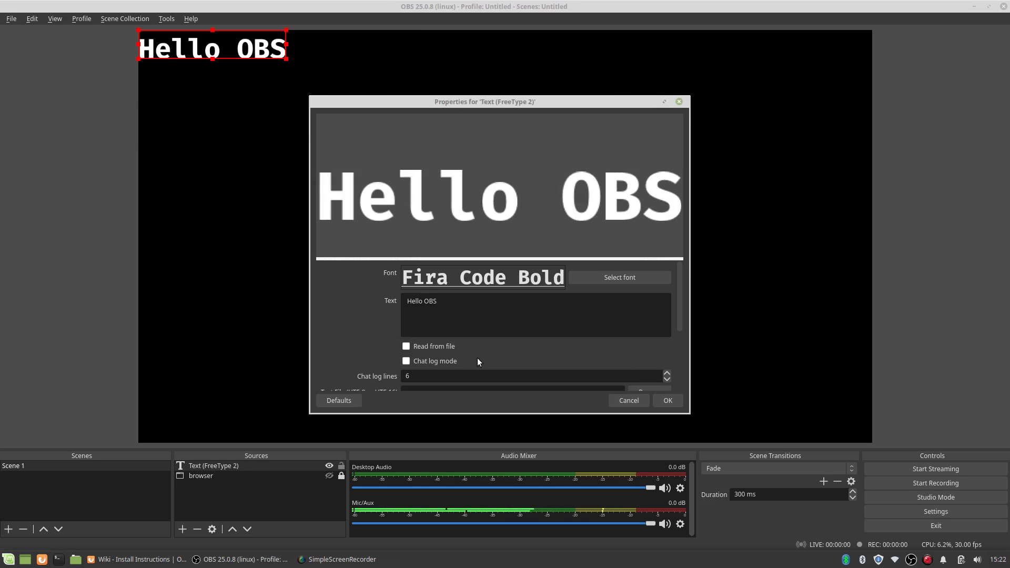
- Give the text a gradient from orange #ffaa00 (Color 1) to green #55ff7f (Color 2) and accept its properties
{"action": "scroll", "coordinate": [566, 379], "scroll_direction": "down", "scroll_amount": 3}
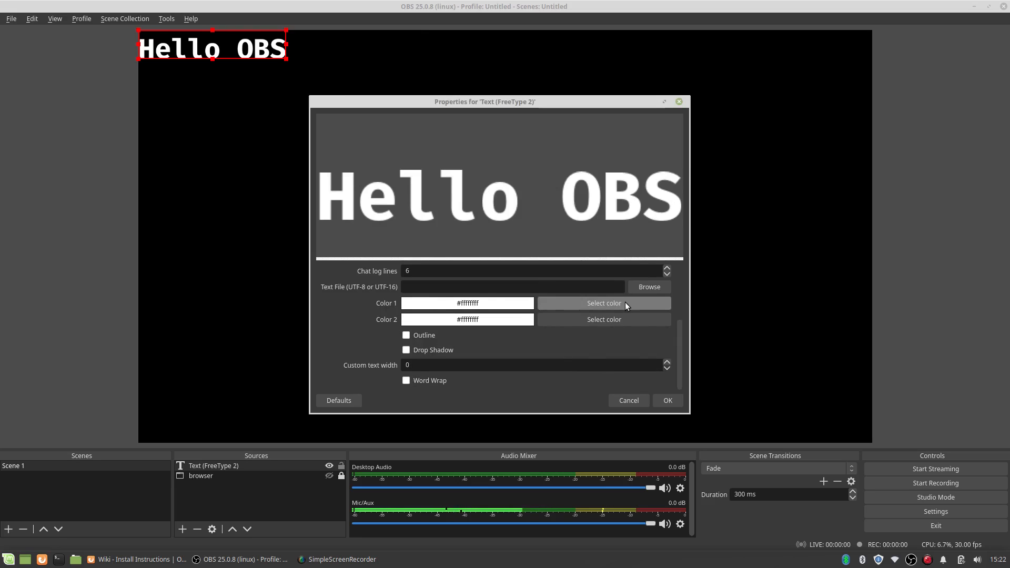
{"action": "left_click", "coordinate": [626, 304]}
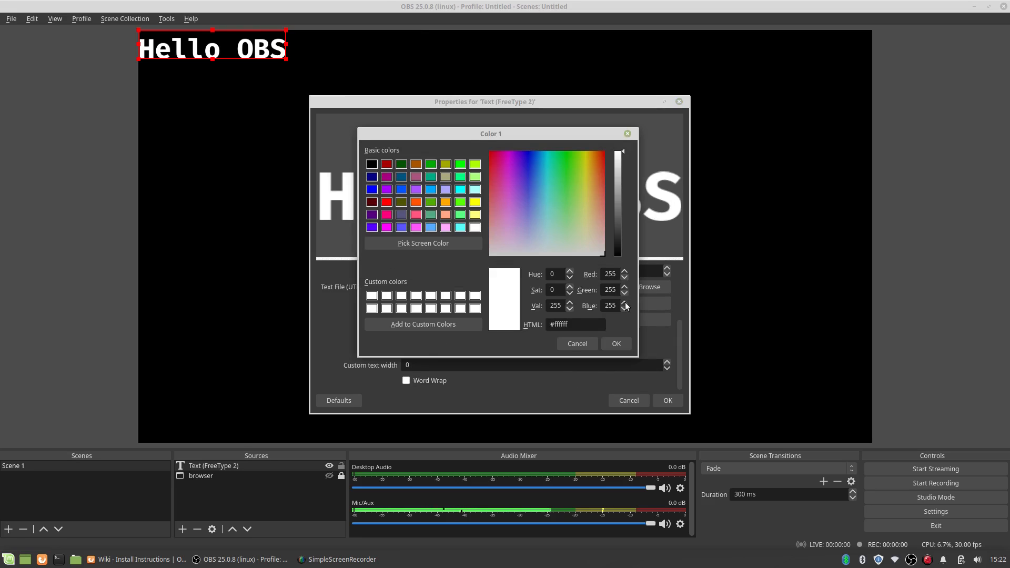
{"action": "left_click", "coordinate": [449, 205]}
{"action": "left_click", "coordinate": [616, 345]}
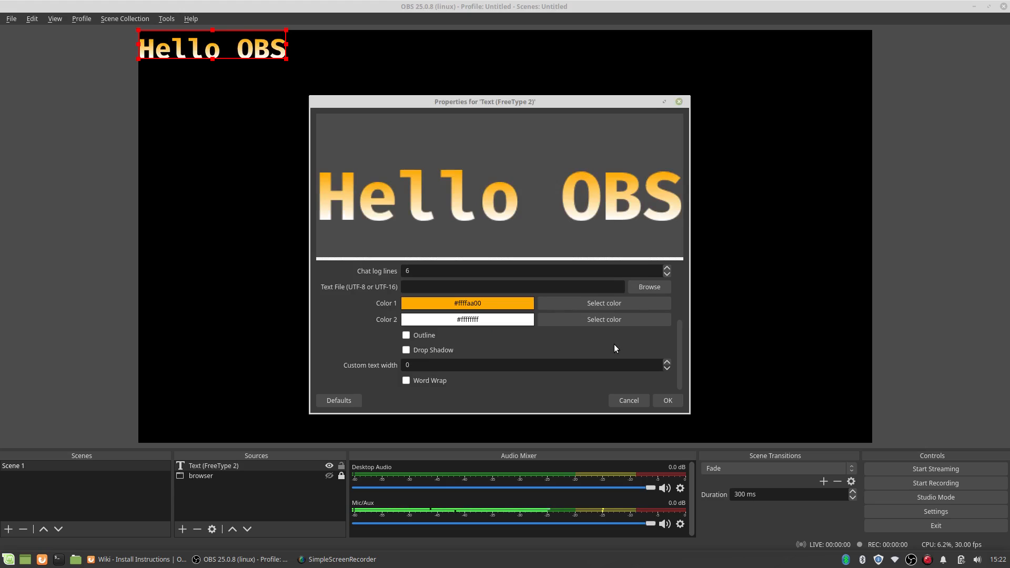
{"action": "left_click", "coordinate": [575, 319]}
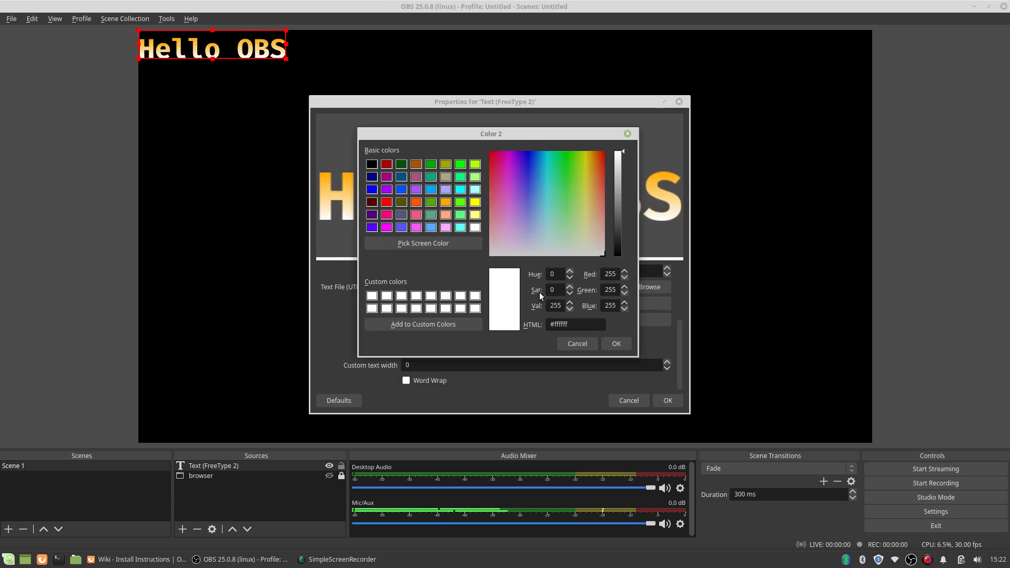
{"action": "left_click", "coordinate": [457, 217]}
{"action": "left_click", "coordinate": [616, 343]}
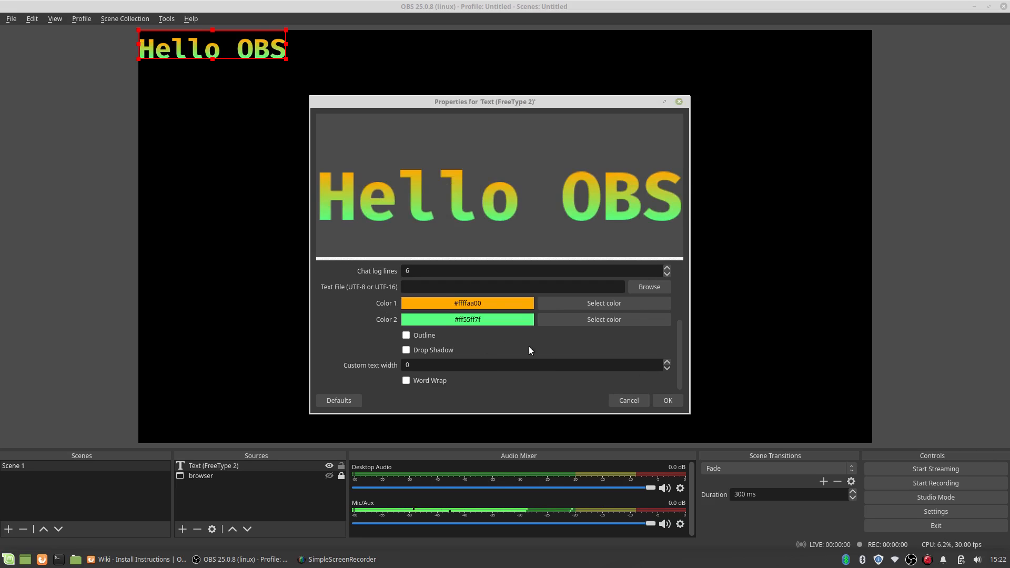
{"action": "left_click", "coordinate": [668, 401]}
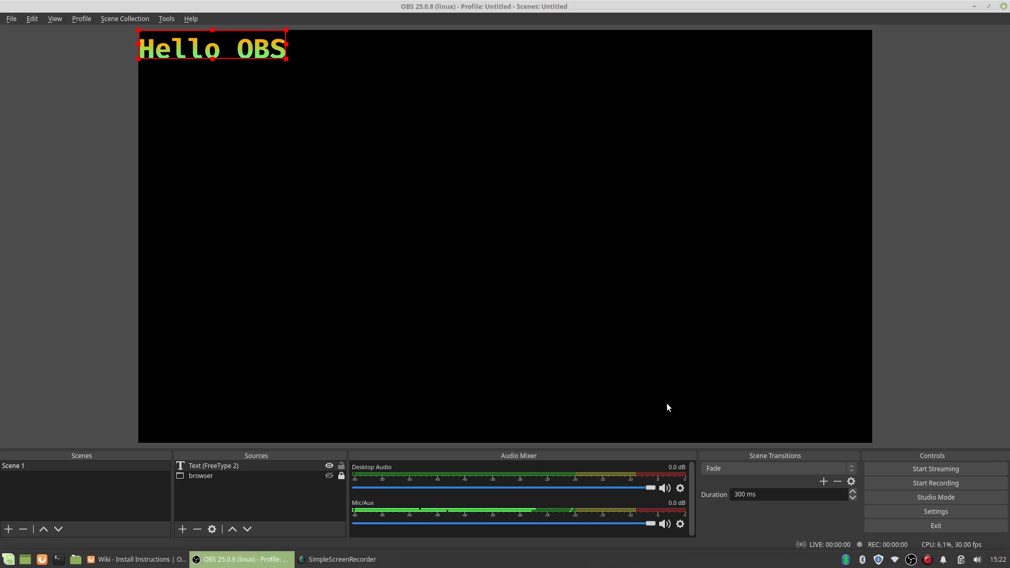
- Move the "Hello OBS" text to the bottom centre of the canvas, enlarge it to roughly one and a half times its size and deselect it
{"action": "left_click_drag", "start_coordinate": [230, 53], "coordinate": [624, 419]}
{"action": "left_click_drag", "start_coordinate": [534, 415], "coordinate": [513, 412]}
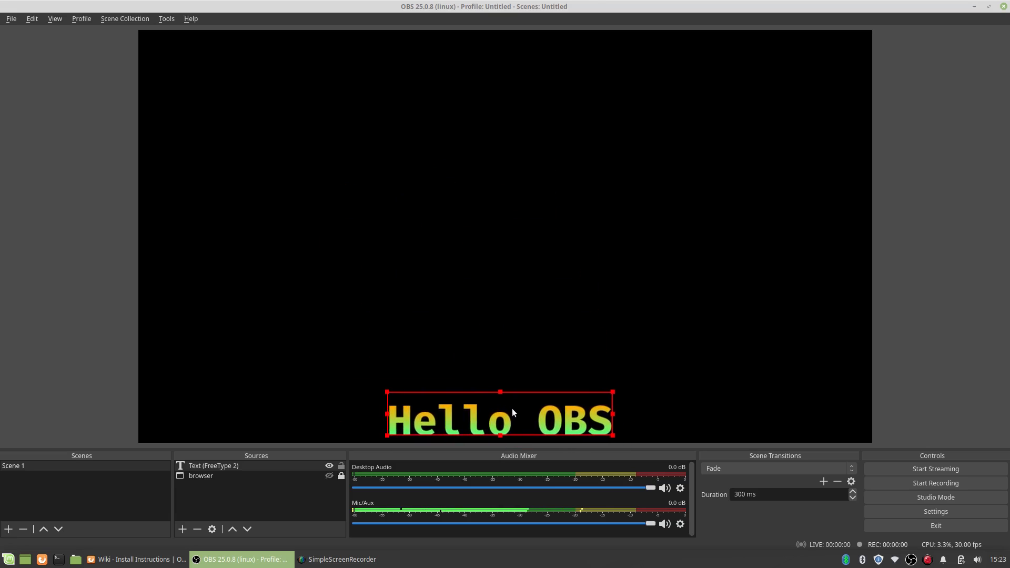
{"action": "left_click", "coordinate": [266, 487]}
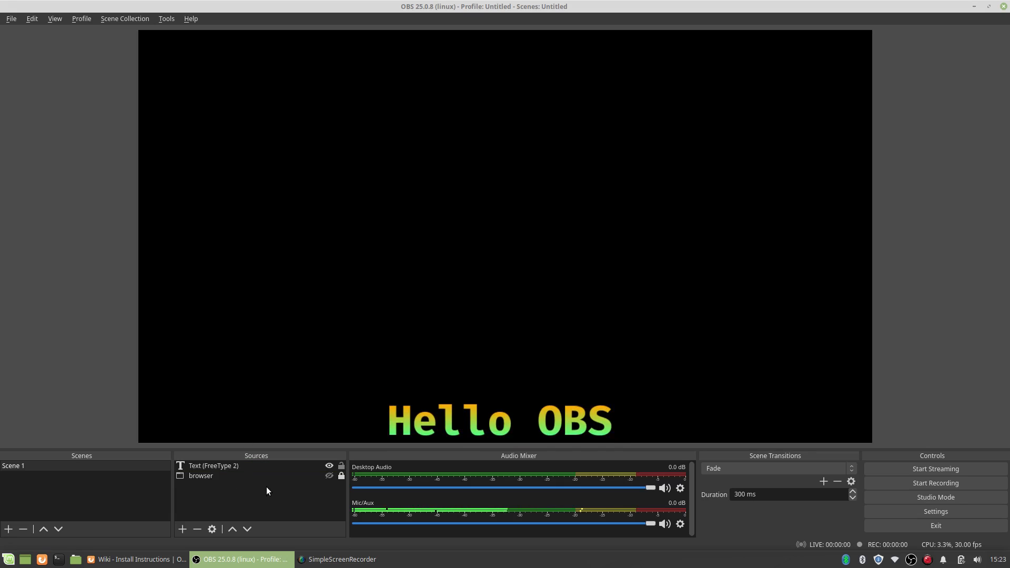
- Add a new Screen Capture (XSHM) source with the default name that captures Screen DP-1 (1920x1080 @ 1440,0)
{"action": "left_click", "coordinate": [182, 529]}
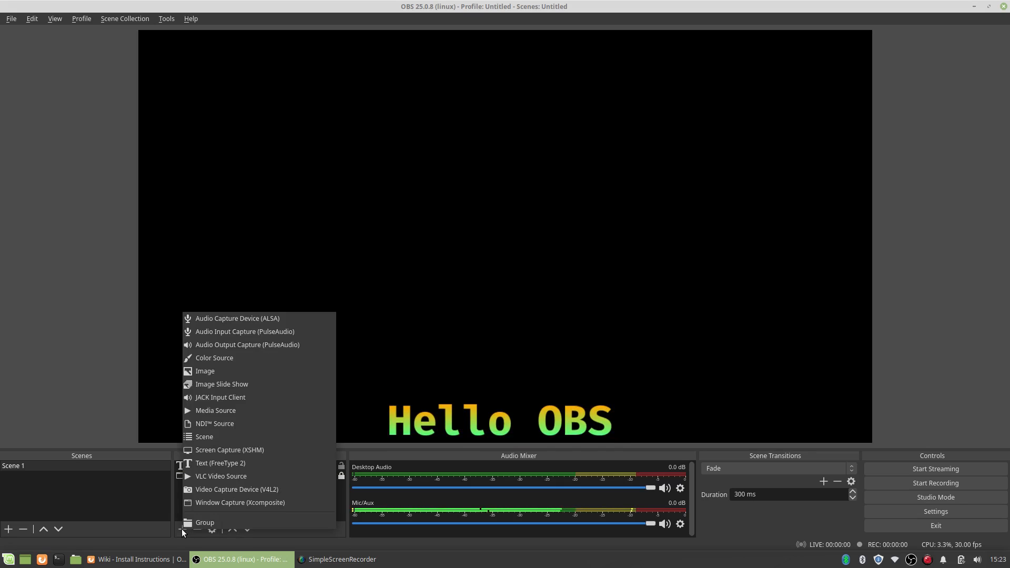
{"action": "left_click", "coordinate": [208, 452]}
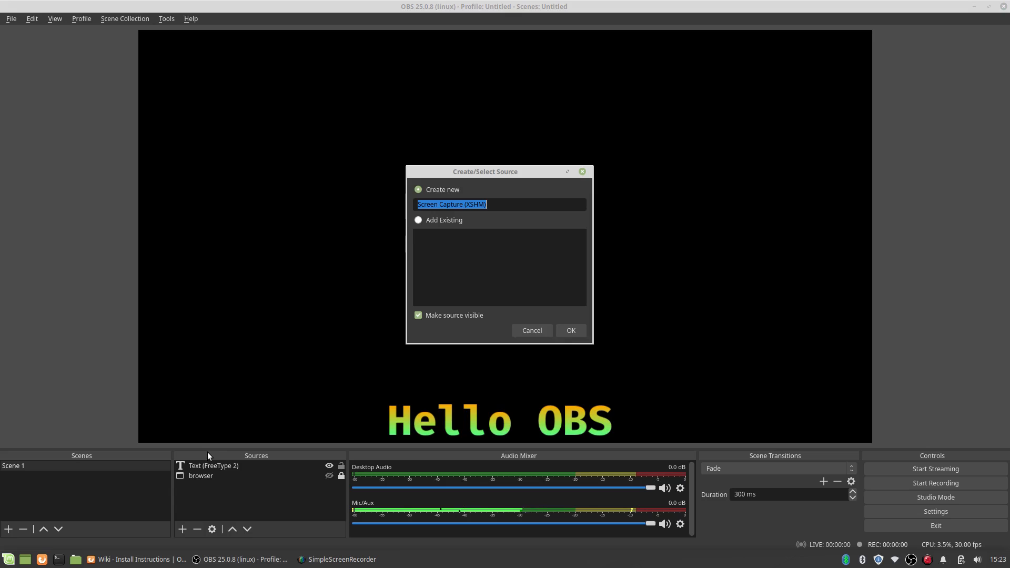
{"action": "left_click", "coordinate": [573, 335]}
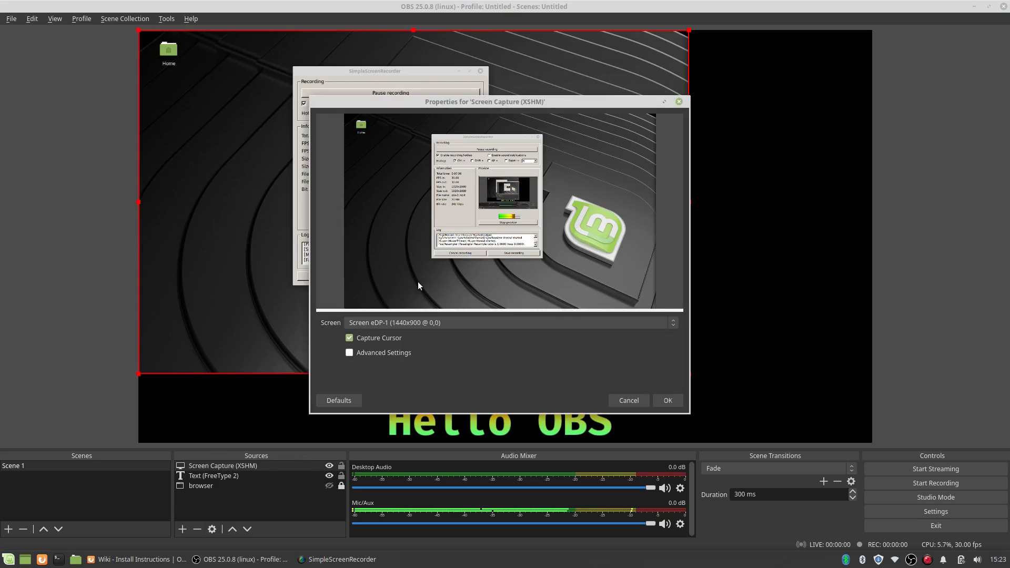
{"action": "left_click", "coordinate": [372, 322]}
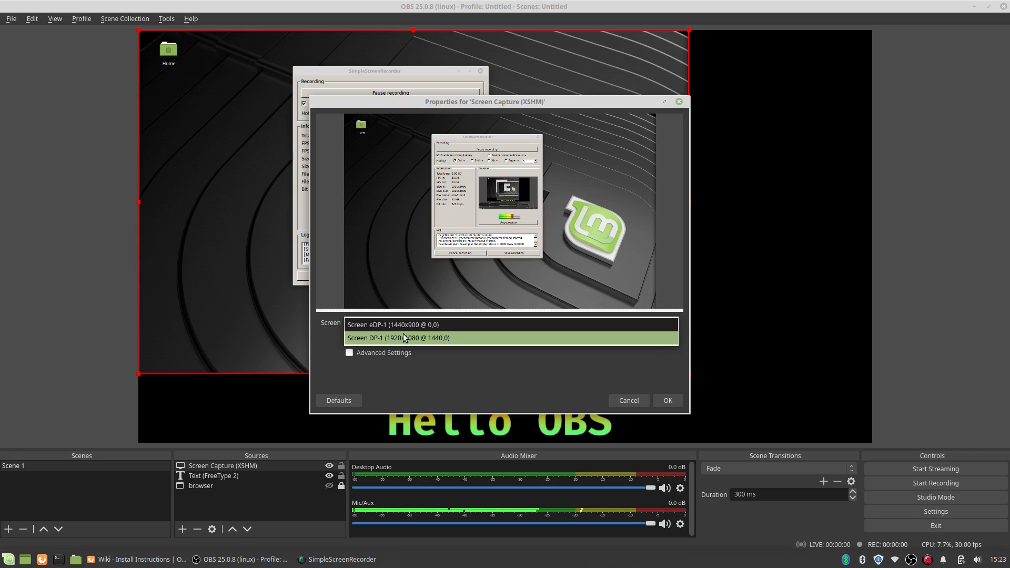
{"action": "left_click", "coordinate": [443, 339]}
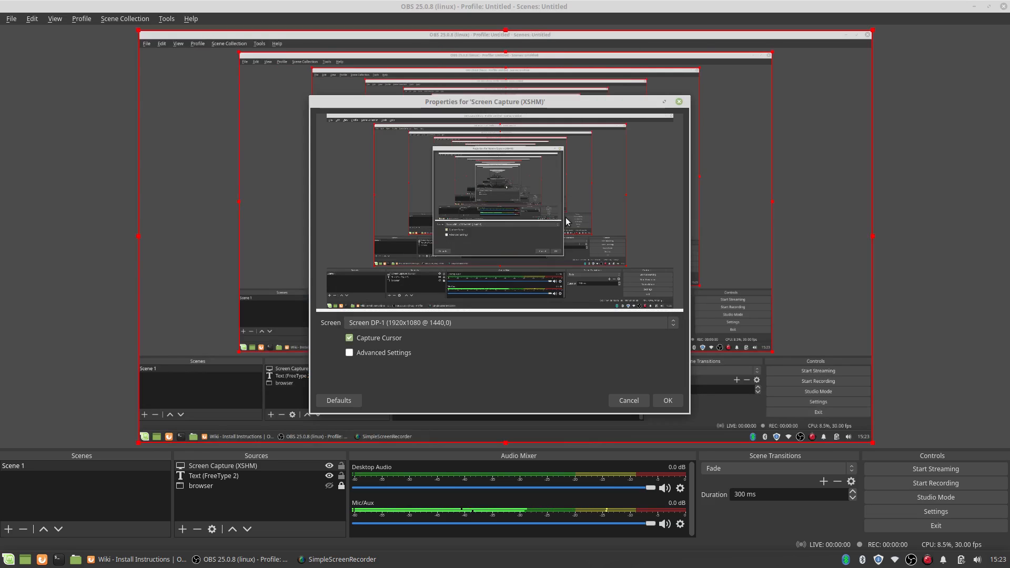
{"action": "left_click", "coordinate": [667, 401]}
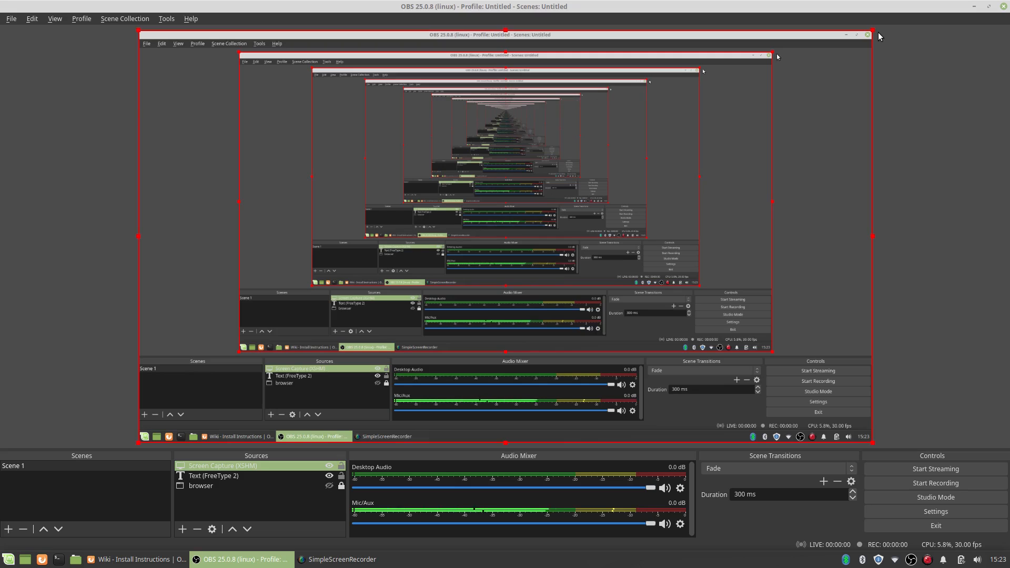
- Shrink the screen capture to about two thirds of the canvas width and place it in the canvas's upper-left corner
{"action": "left_click_drag", "start_coordinate": [873, 31], "coordinate": [519, 168]}
{"action": "left_click_drag", "start_coordinate": [480, 252], "coordinate": [503, 234]}
{"action": "left_click_drag", "start_coordinate": [659, 141], "coordinate": [775, 123]}
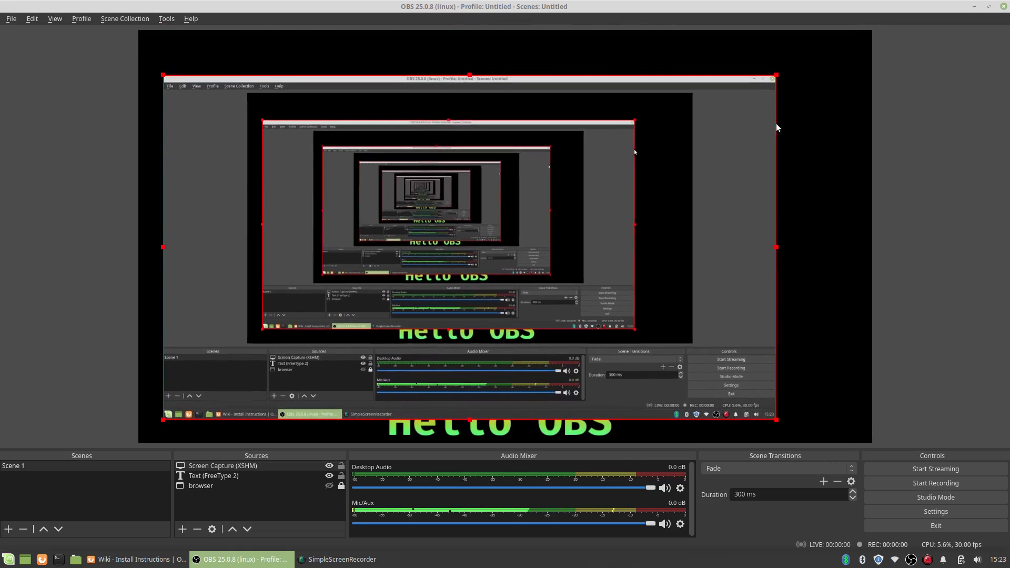
{"action": "left_click_drag", "start_coordinate": [621, 194], "coordinate": [642, 157]}
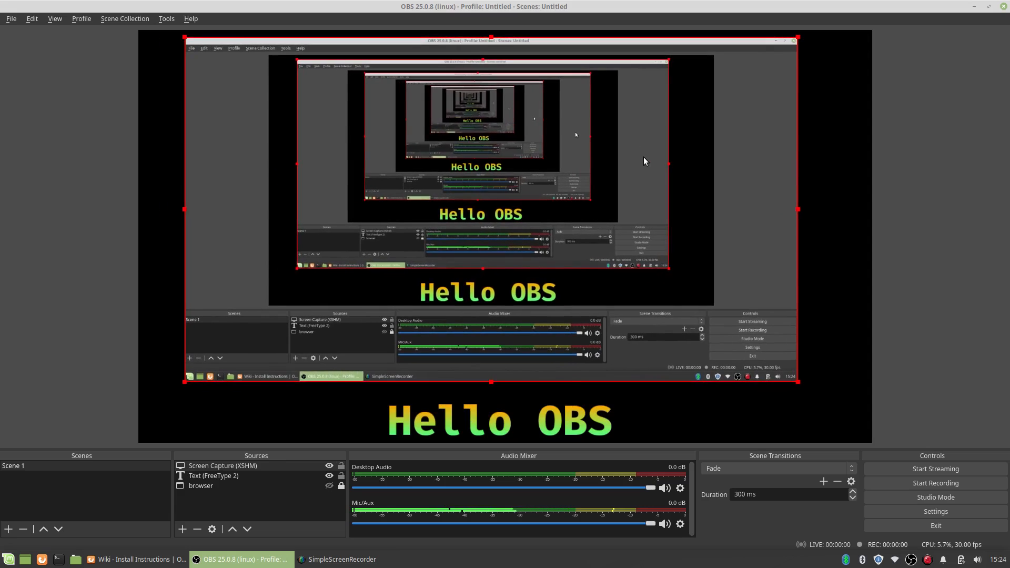
{"action": "left_click_drag", "start_coordinate": [797, 383], "coordinate": [677, 283]}
{"action": "left_click_drag", "start_coordinate": [581, 243], "coordinate": [542, 236]}
- Select the "Hello OBS" text and the screen capture in turn on the canvas, and lock the Screen Capture (XSHM) source
{"action": "left_click", "coordinate": [492, 421]}
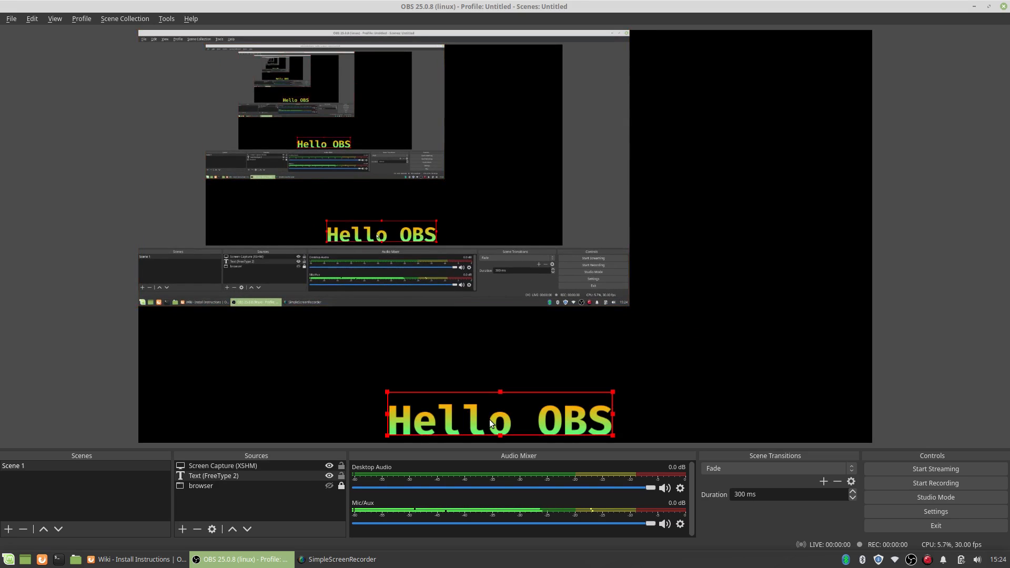
{"action": "left_click", "coordinate": [381, 300]}
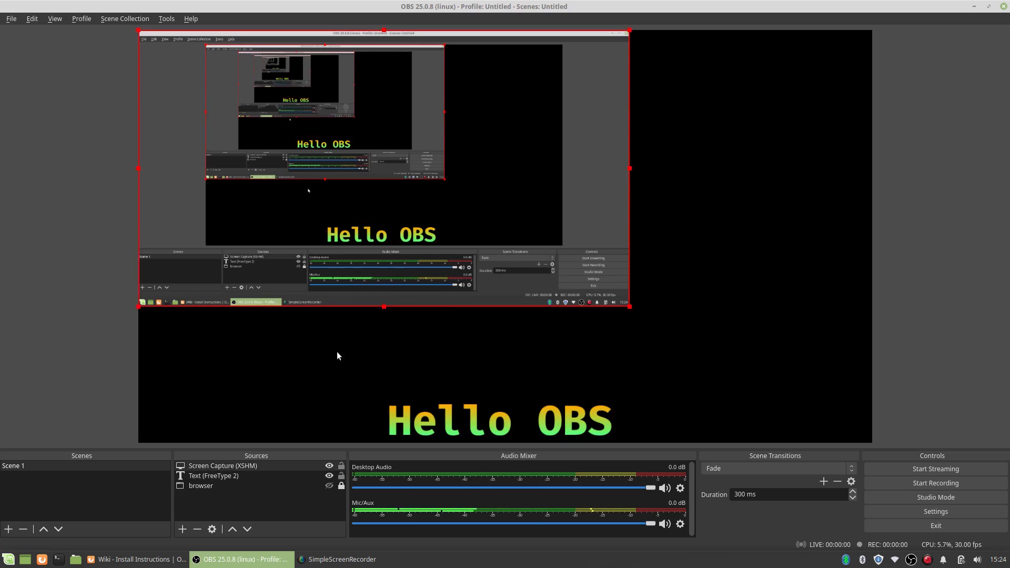
{"action": "left_click", "coordinate": [341, 465]}
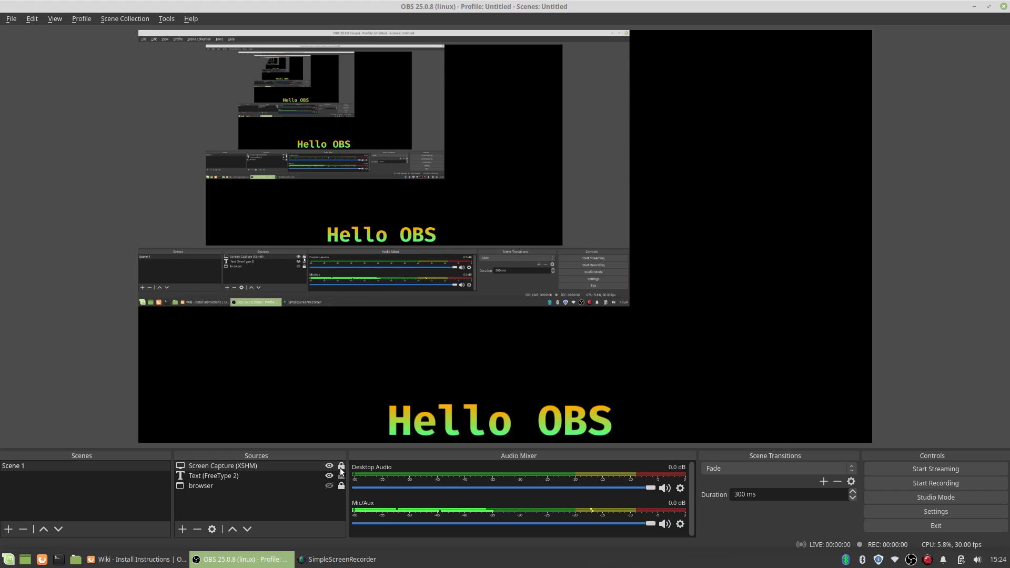
- Add a new Color Source with the default name and the purple basic color #aa55ff, keeping its default size
{"action": "left_click", "coordinate": [182, 529]}
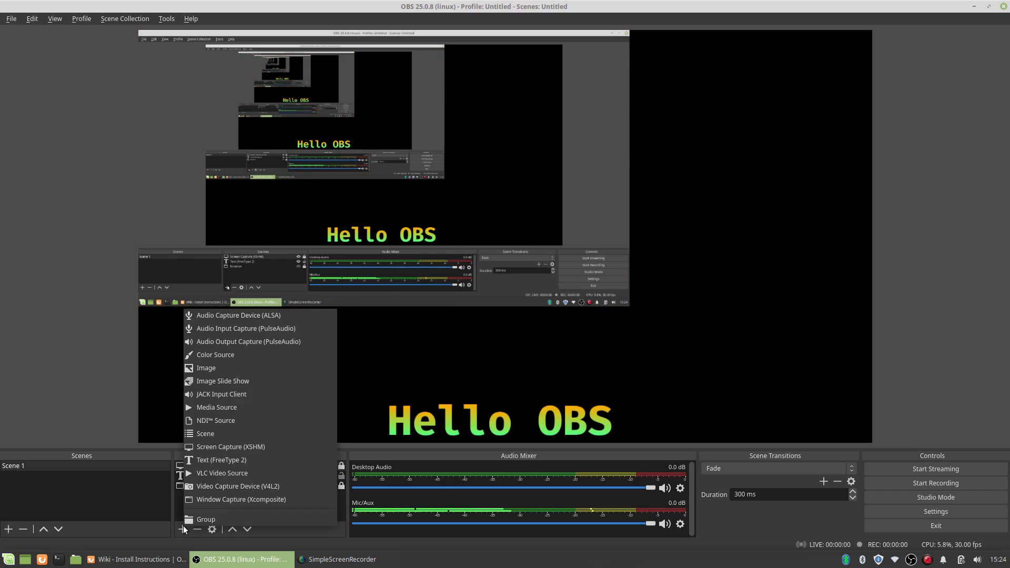
{"action": "left_click", "coordinate": [270, 354]}
{"action": "left_click", "coordinate": [572, 330]}
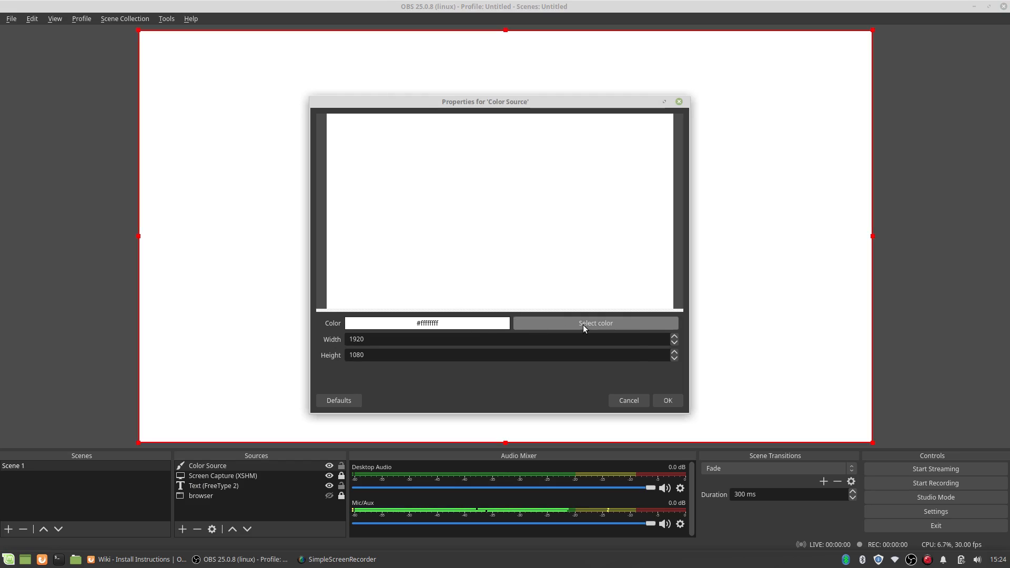
{"action": "left_click", "coordinate": [583, 324]}
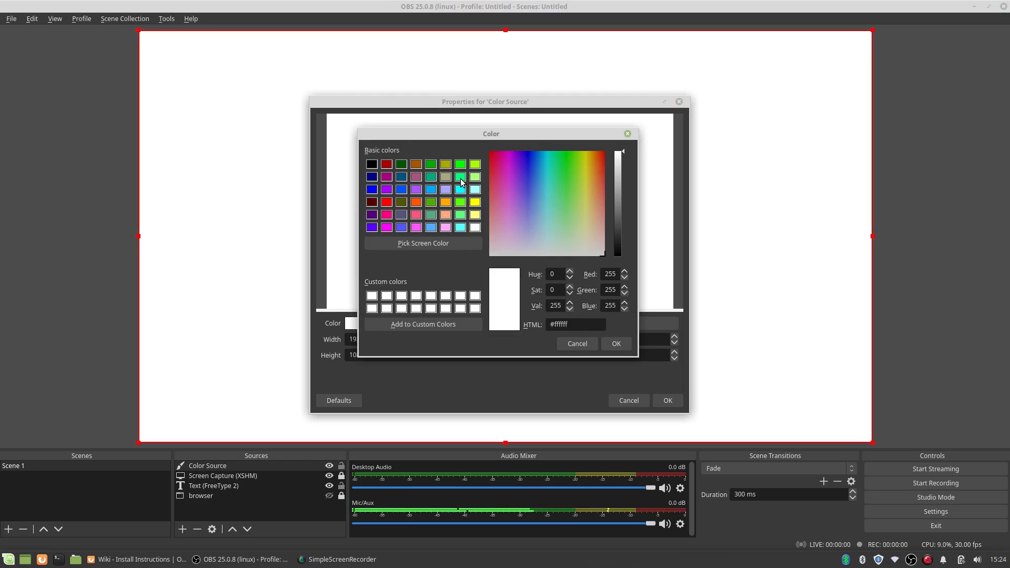
{"action": "left_click", "coordinate": [415, 189]}
{"action": "left_click", "coordinate": [611, 341]}
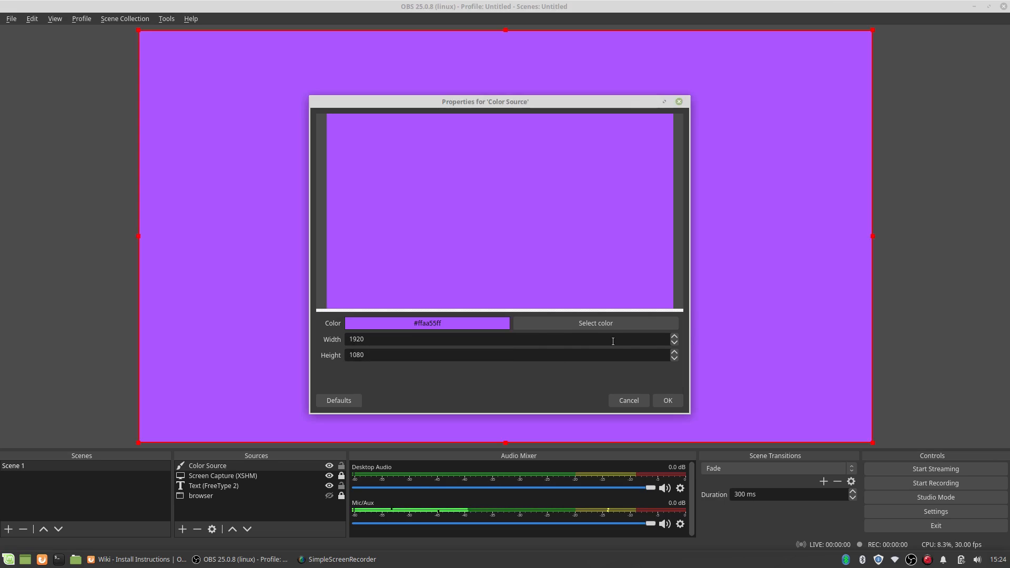
{"action": "left_click", "coordinate": [667, 401]}
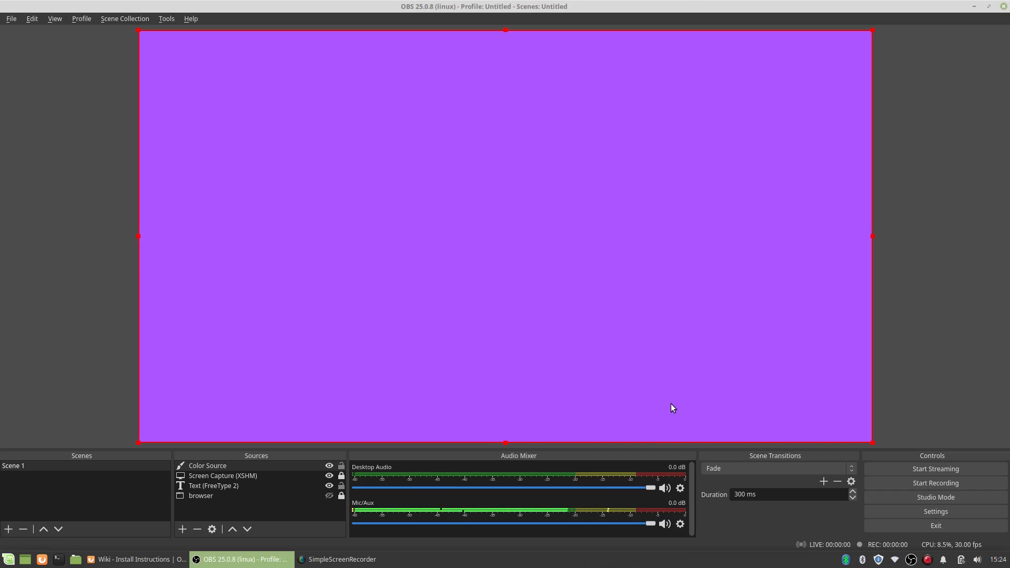
- Move the Color Source to the end of the source order, behind all other sources, and lock it
{"action": "left_click", "coordinate": [266, 460]}
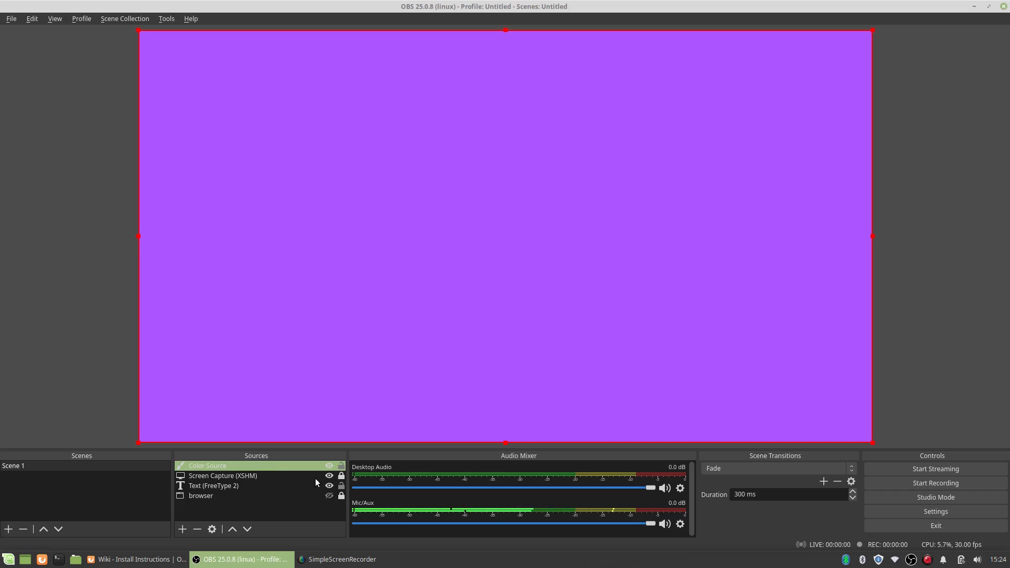
{"action": "left_click", "coordinate": [246, 529]}
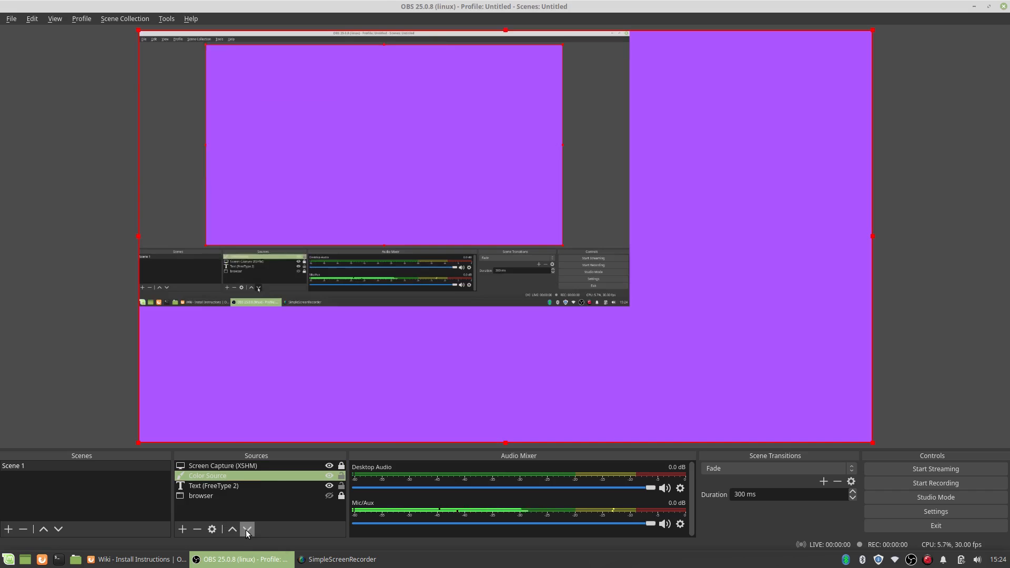
{"action": "left_click", "coordinate": [246, 529]}
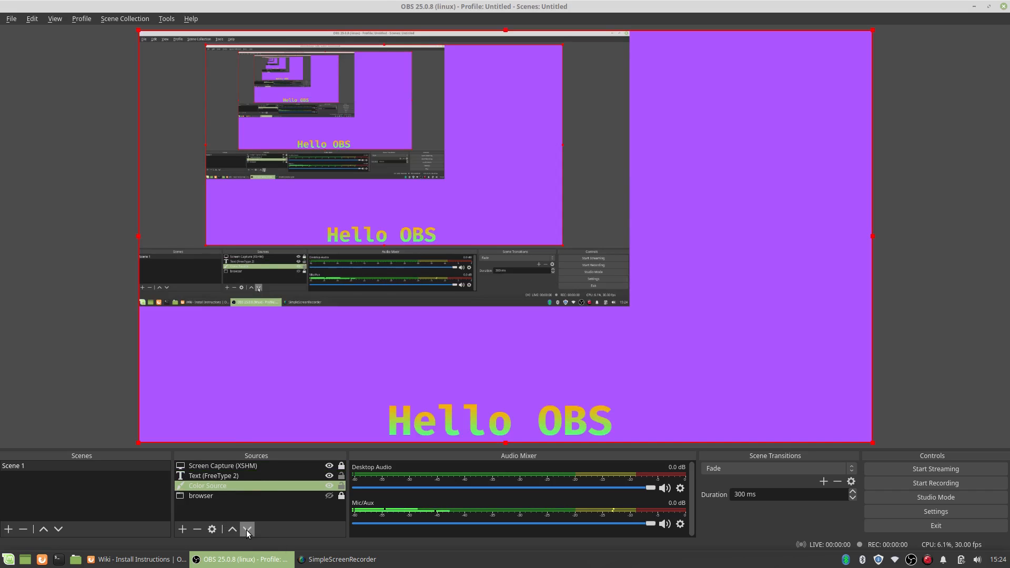
{"action": "left_click", "coordinate": [246, 529]}
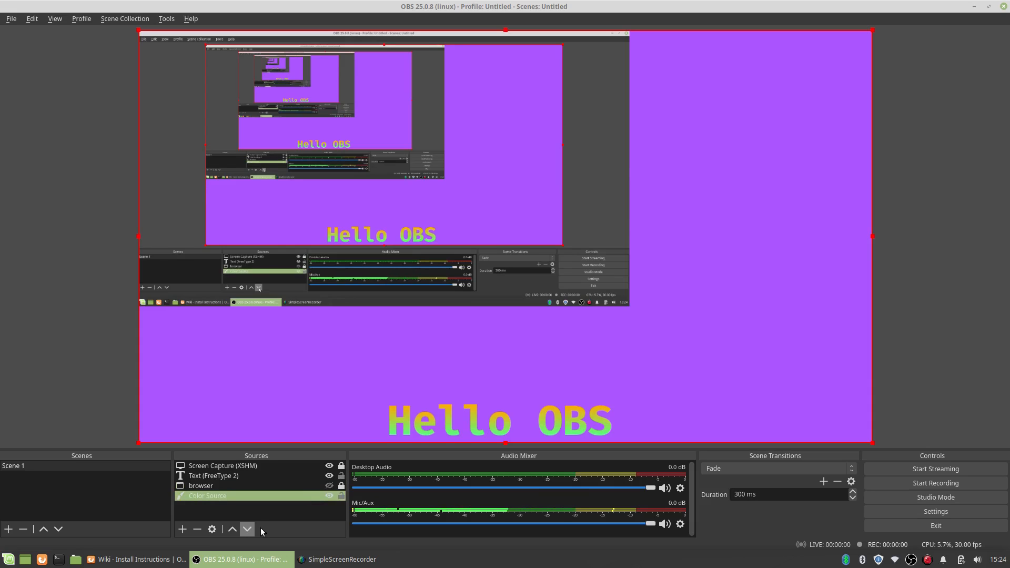
{"action": "left_click", "coordinate": [613, 286]}
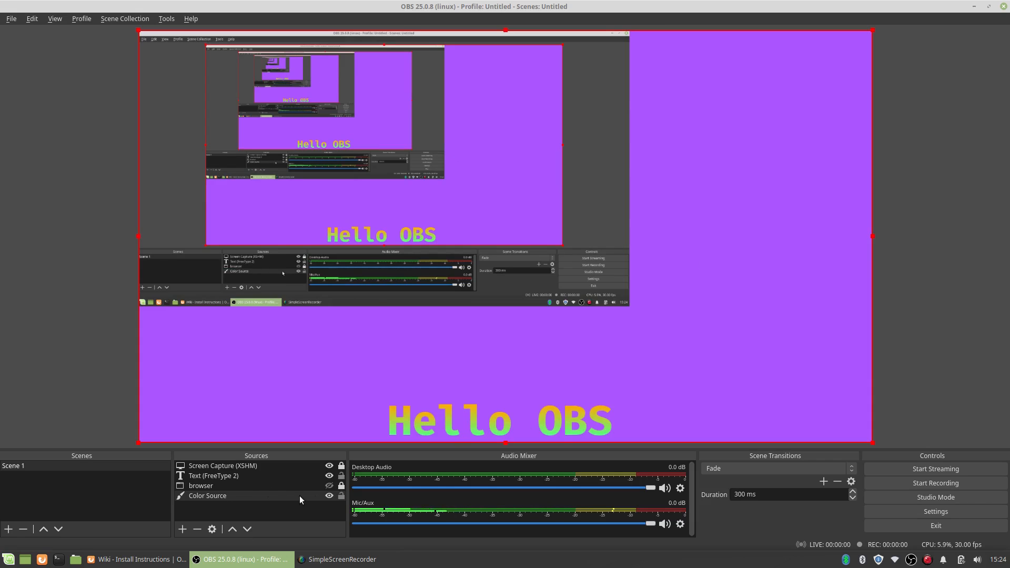
{"action": "left_click", "coordinate": [341, 495]}
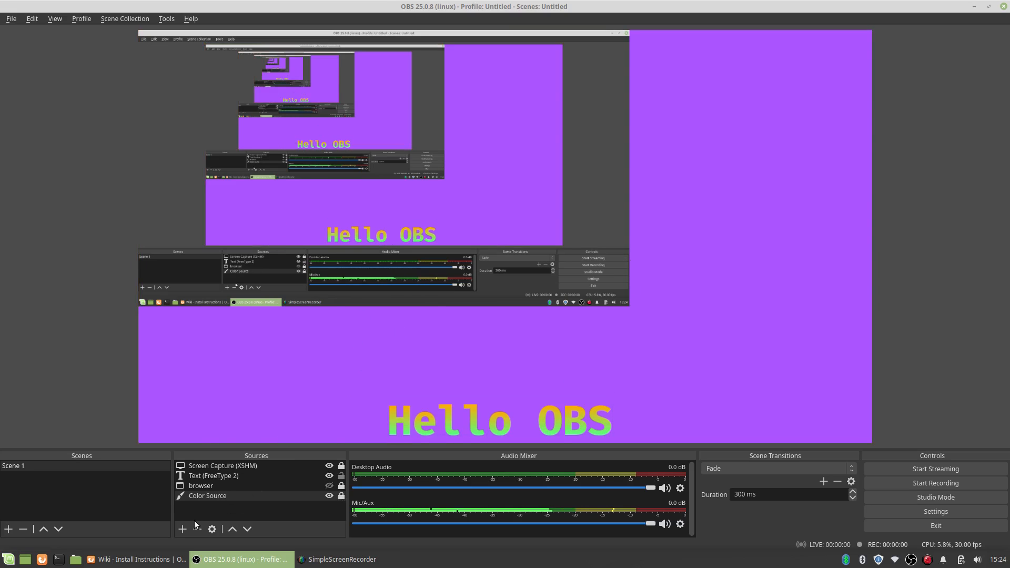
{"action": "left_click", "coordinate": [183, 529]}
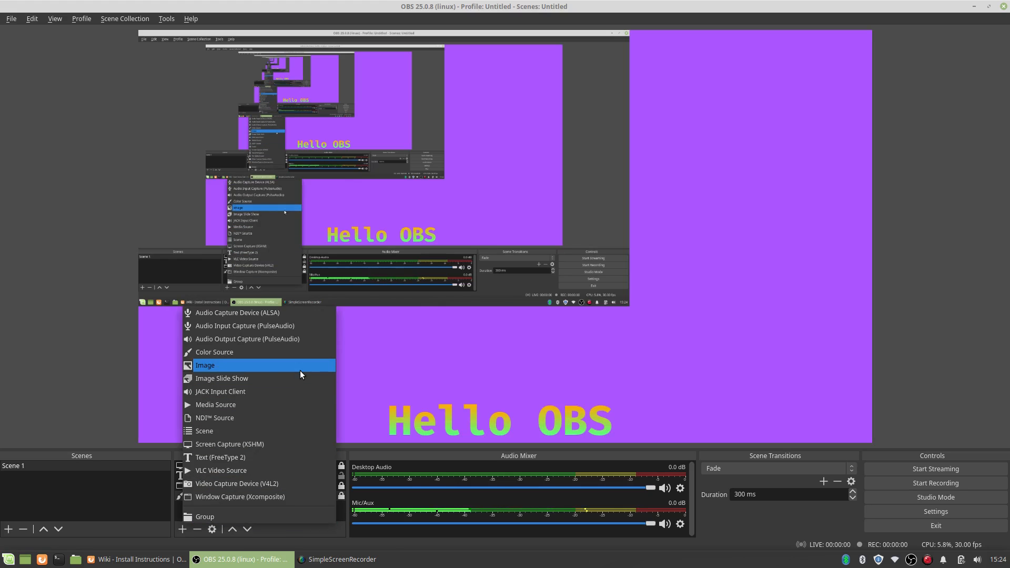
{"action": "left_click", "coordinate": [242, 365]}
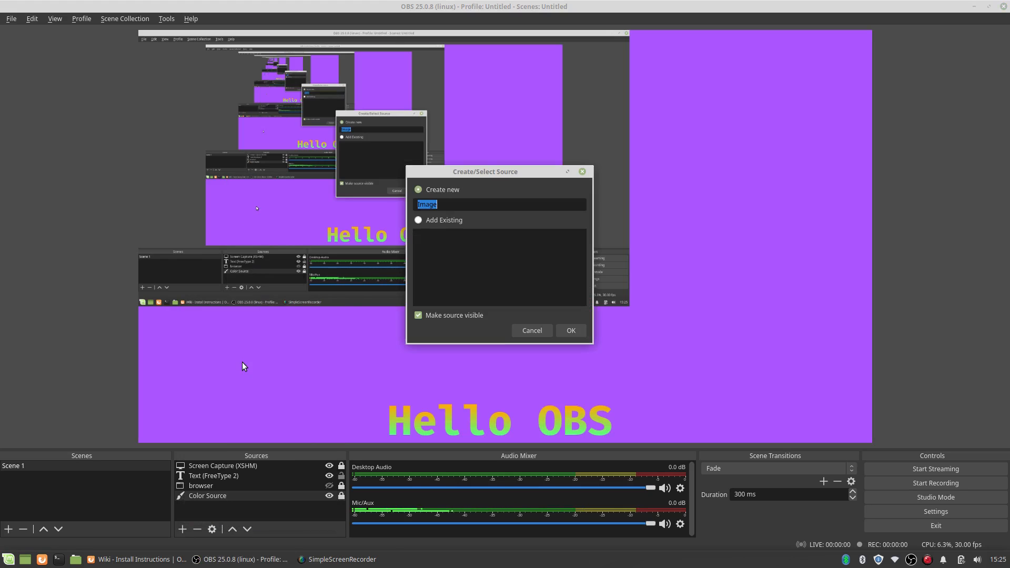
{"action": "left_click", "coordinate": [579, 331]}
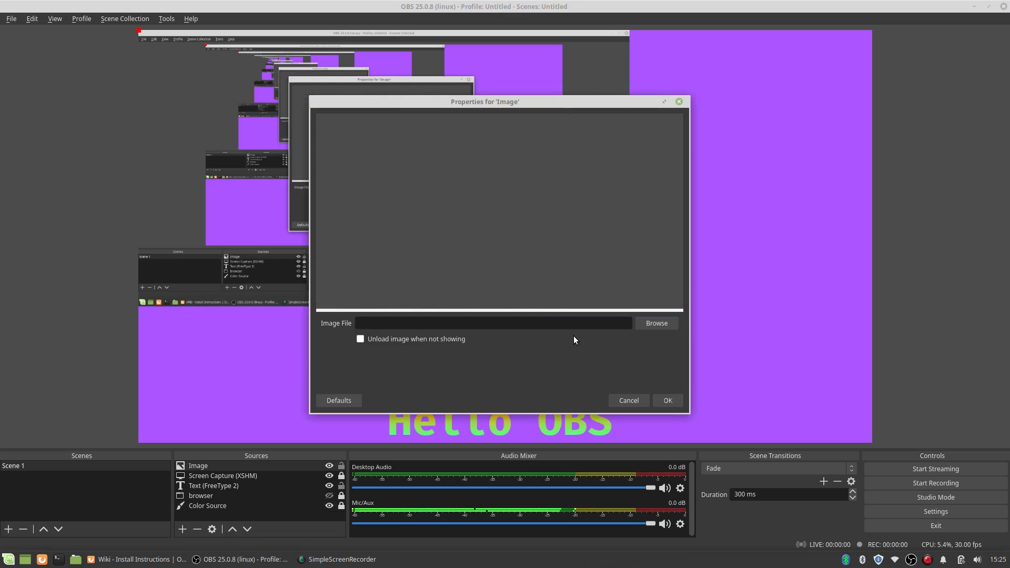
{"action": "left_click", "coordinate": [645, 323]}
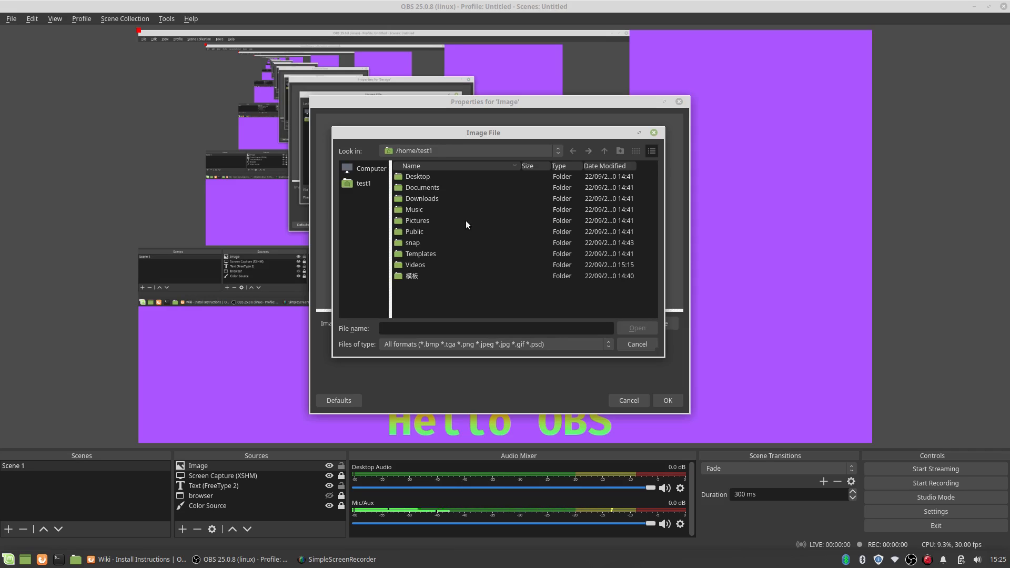
{"action": "double_click", "coordinate": [428, 220]}
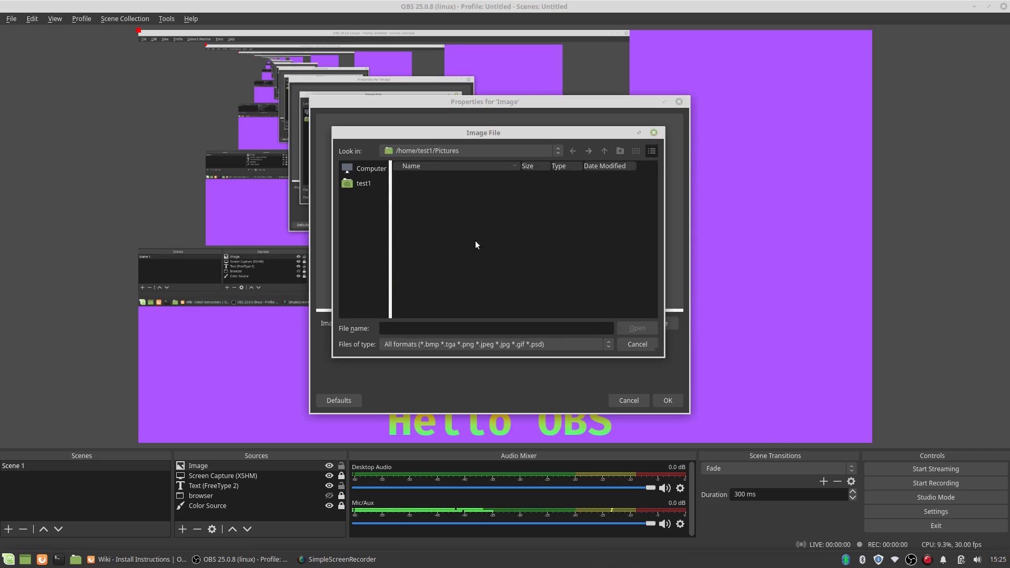
{"action": "right_click", "coordinate": [918, 557]}
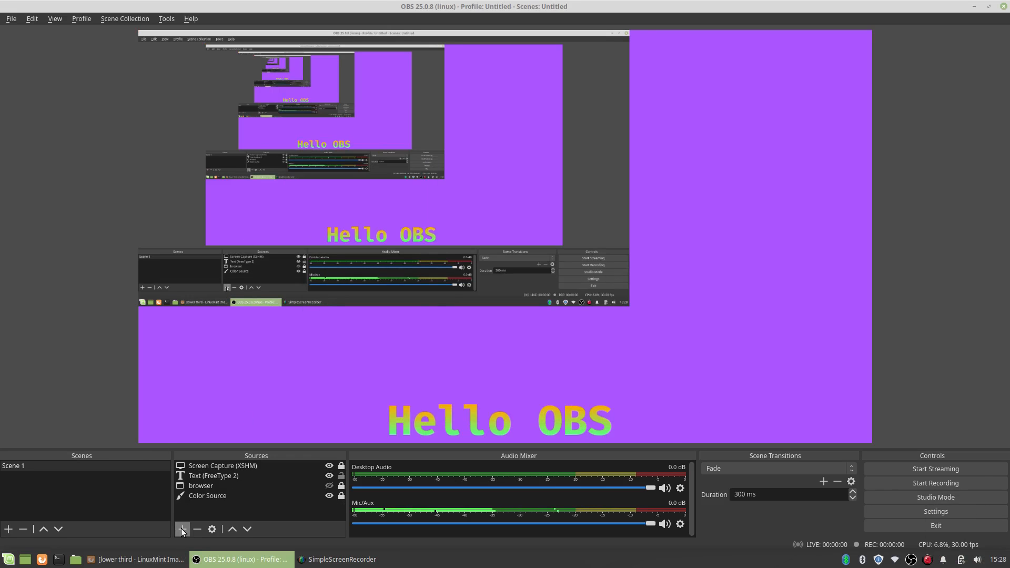
- Add a new Image source with the default name that shows obso.png from the Pictures folder
{"action": "left_click", "coordinate": [182, 529]}
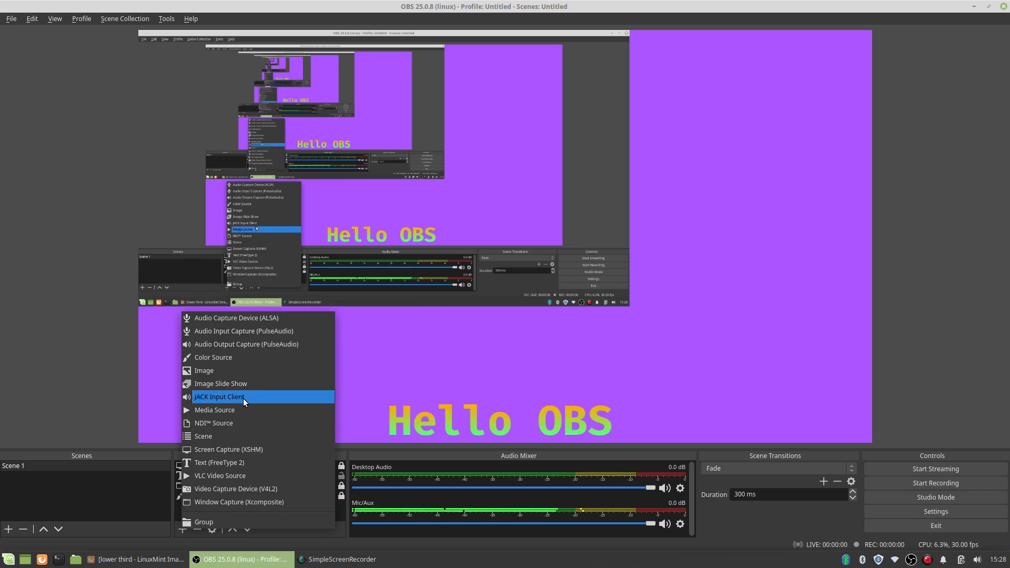
{"action": "left_click", "coordinate": [220, 370]}
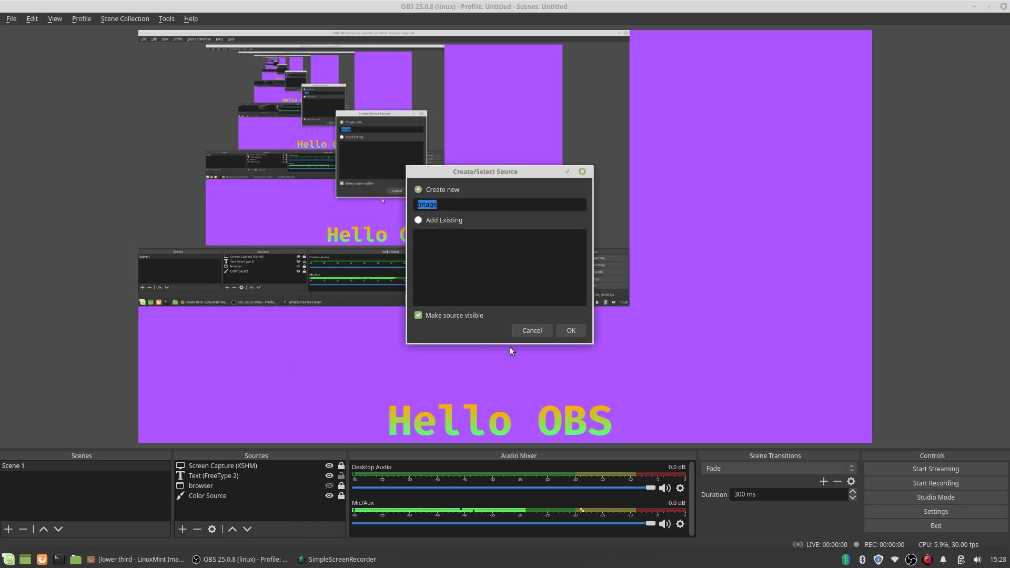
{"action": "left_click", "coordinate": [569, 334]}
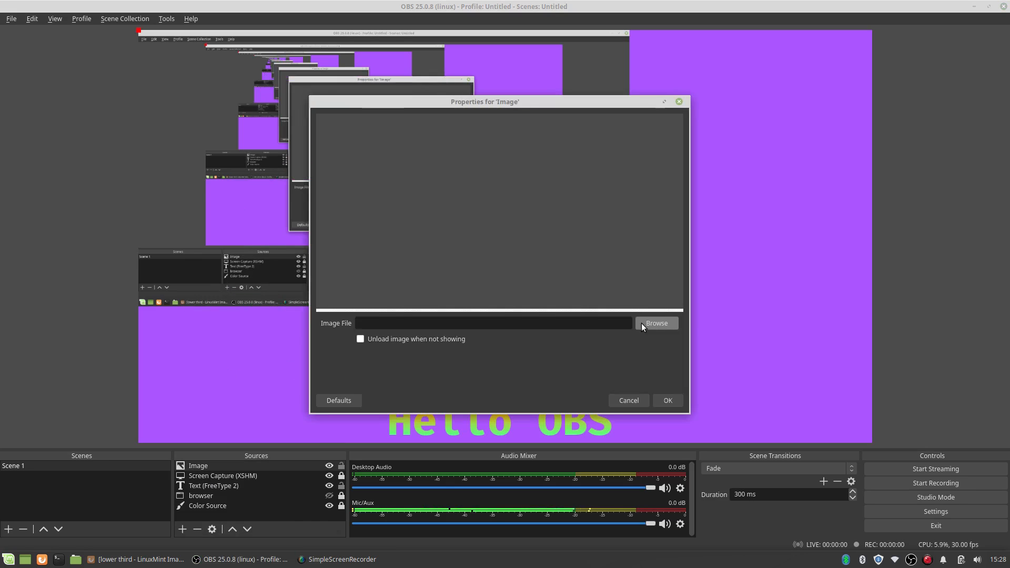
{"action": "left_click", "coordinate": [641, 323]}
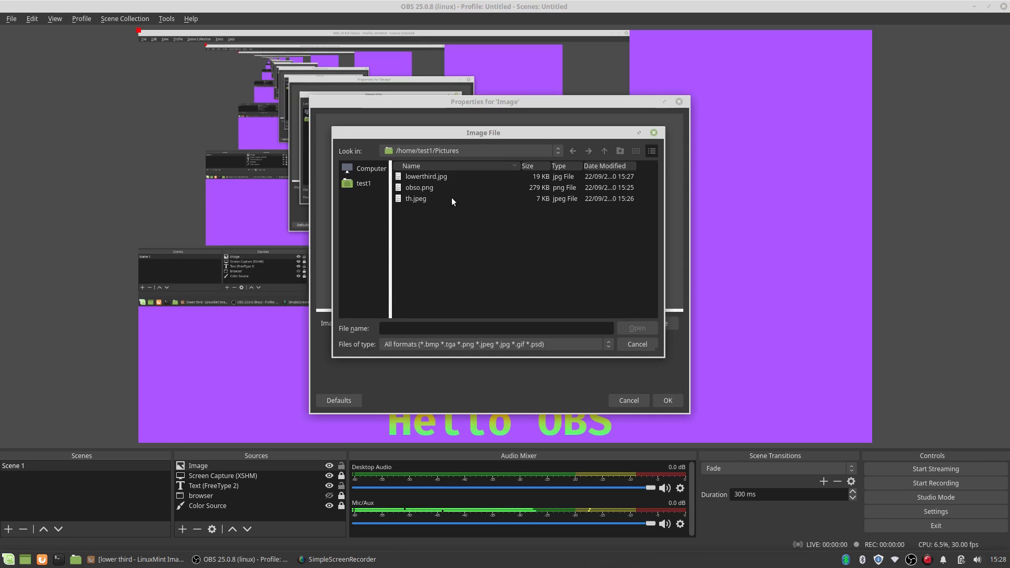
{"action": "left_click", "coordinate": [426, 187]}
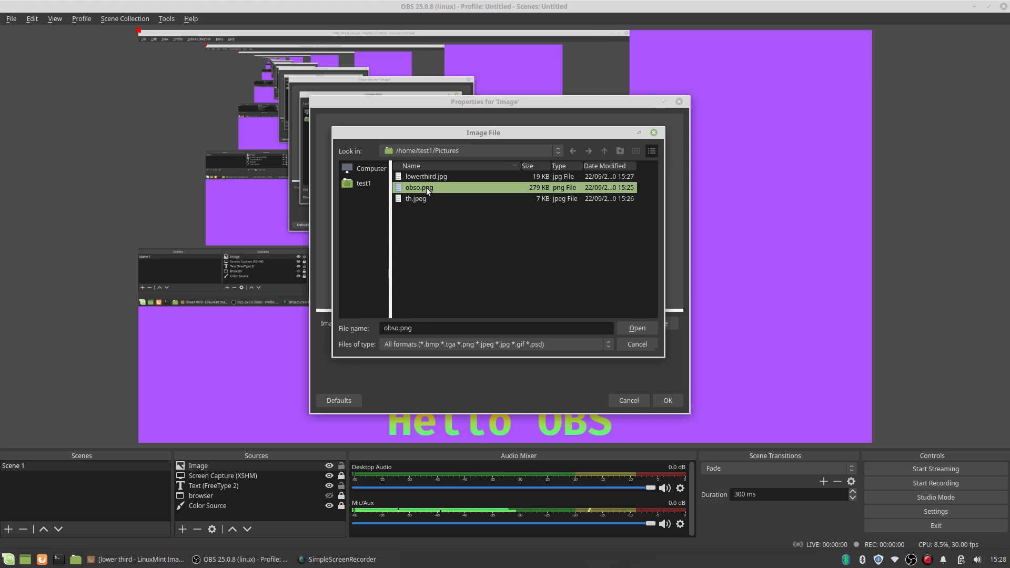
{"action": "double_click", "coordinate": [426, 187]}
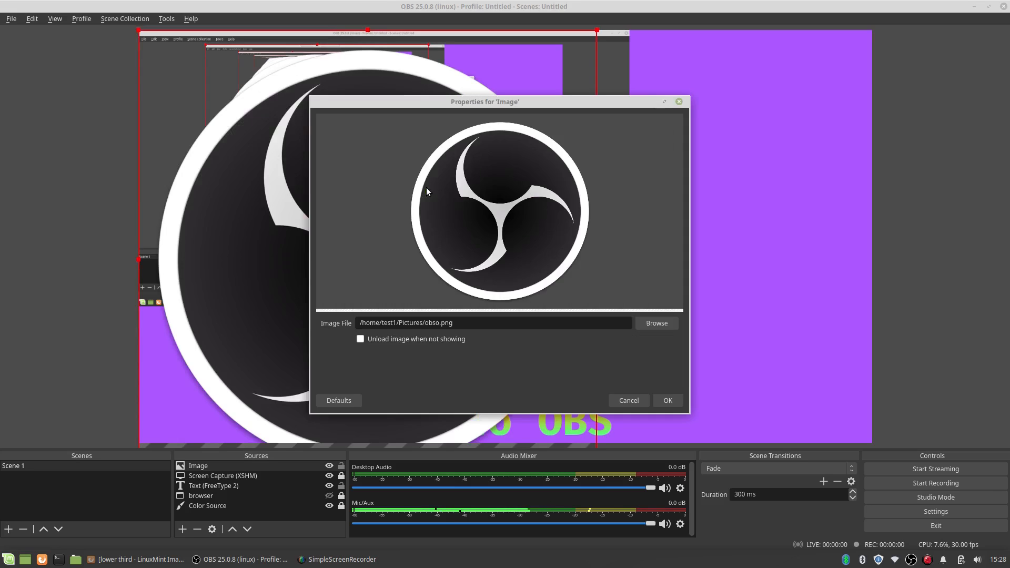
{"action": "left_click", "coordinate": [667, 398]}
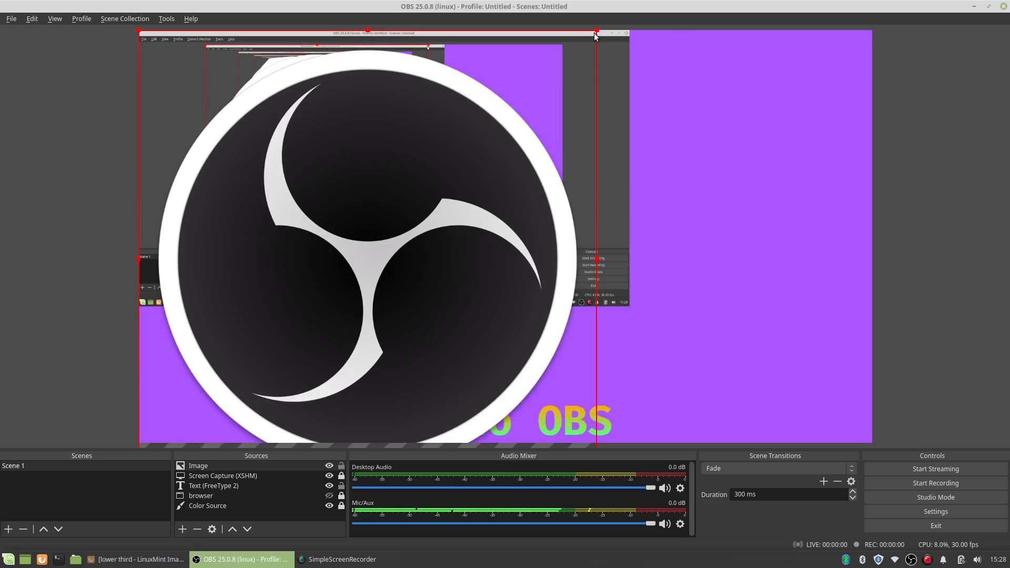
- Shrink the OBS logo image to a small badge and place it in the lower-right corner of the canvas
{"action": "left_click_drag", "start_coordinate": [599, 33], "coordinate": [745, 334]}
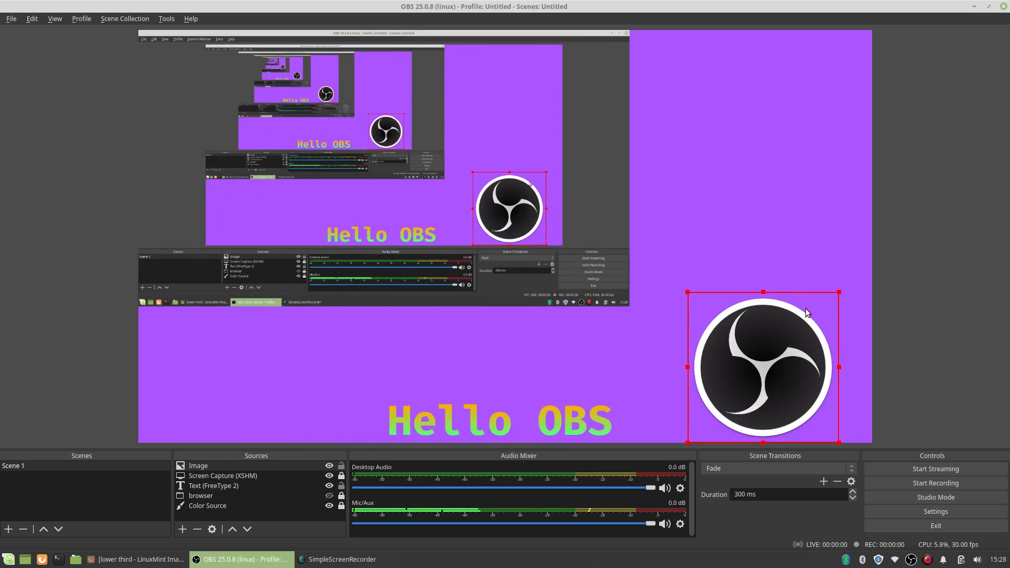
{"action": "left_click_drag", "start_coordinate": [838, 291], "coordinate": [856, 431]}
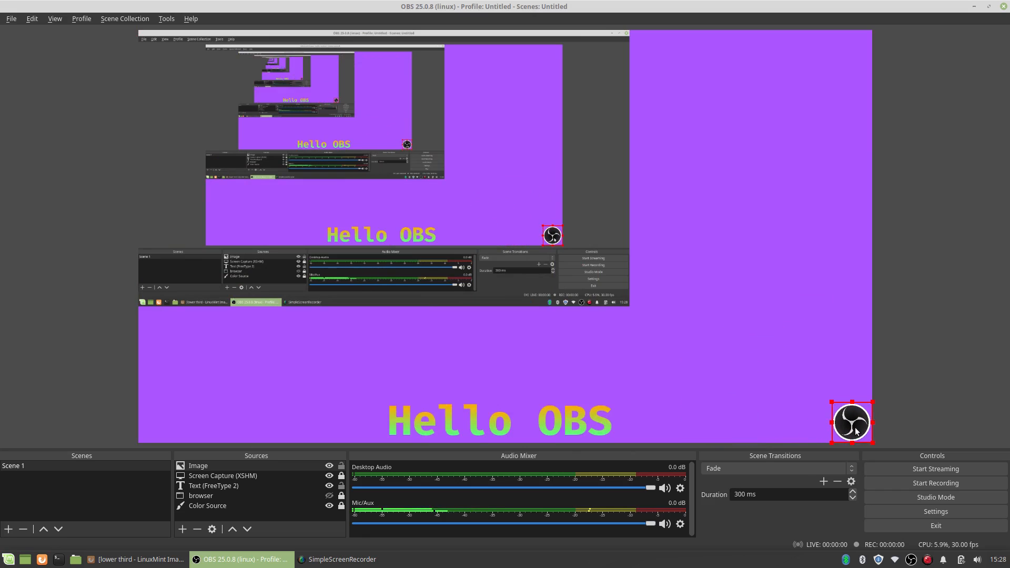
{"action": "left_click", "coordinate": [932, 318]}
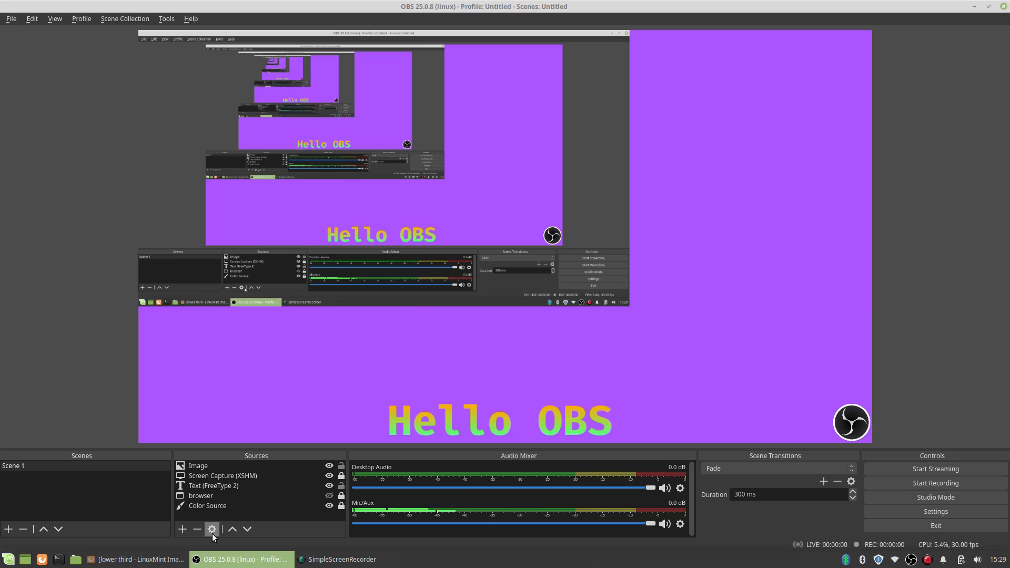
- Add a second Image source with the default name that shows th.jpeg from the Pictures folder
{"action": "left_click", "coordinate": [183, 529]}
{"action": "left_click", "coordinate": [239, 367]}
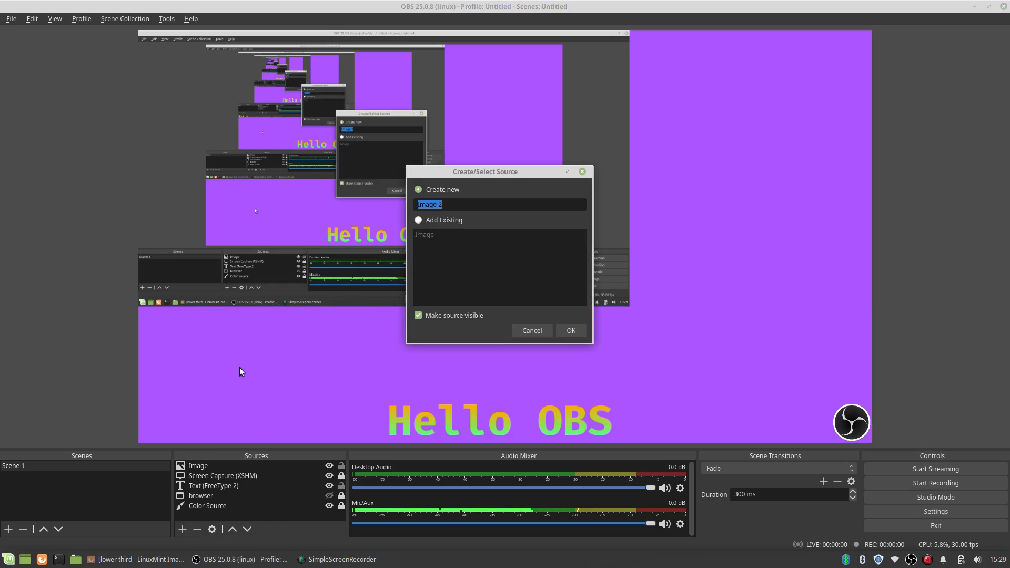
{"action": "left_click", "coordinate": [571, 331]}
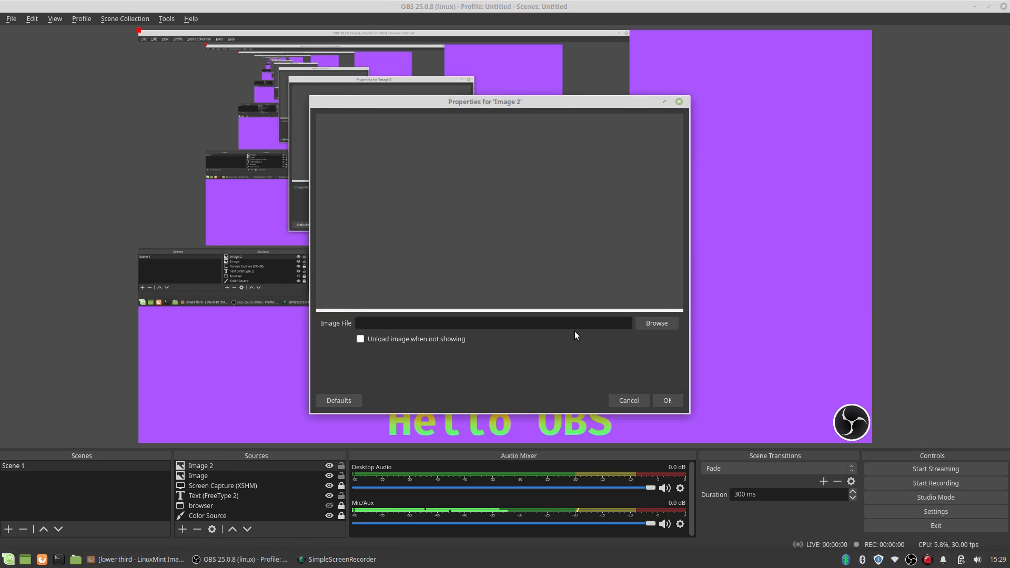
{"action": "left_click", "coordinate": [647, 323]}
{"action": "double_click", "coordinate": [431, 198]}
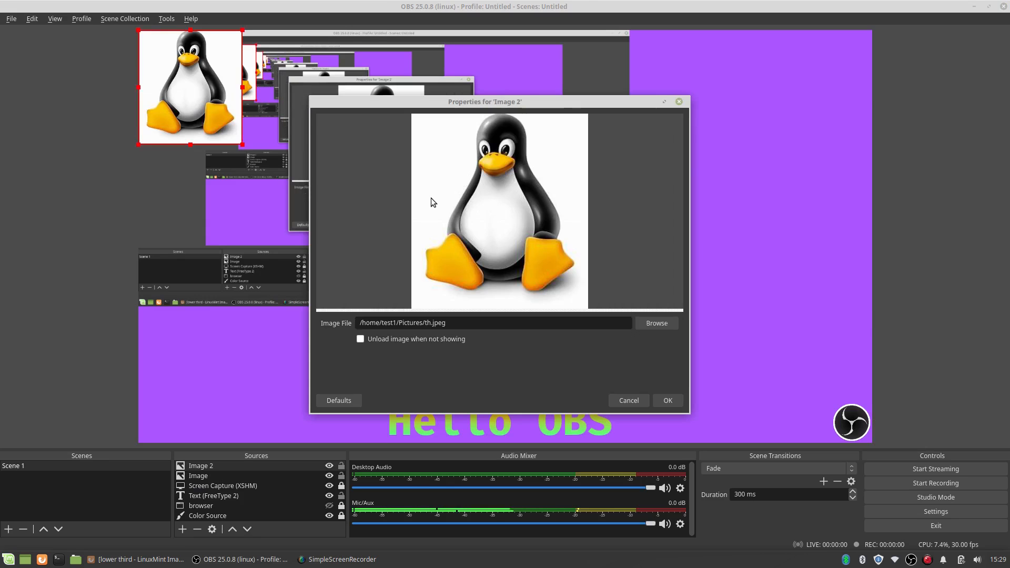
{"action": "left_click", "coordinate": [665, 398]}
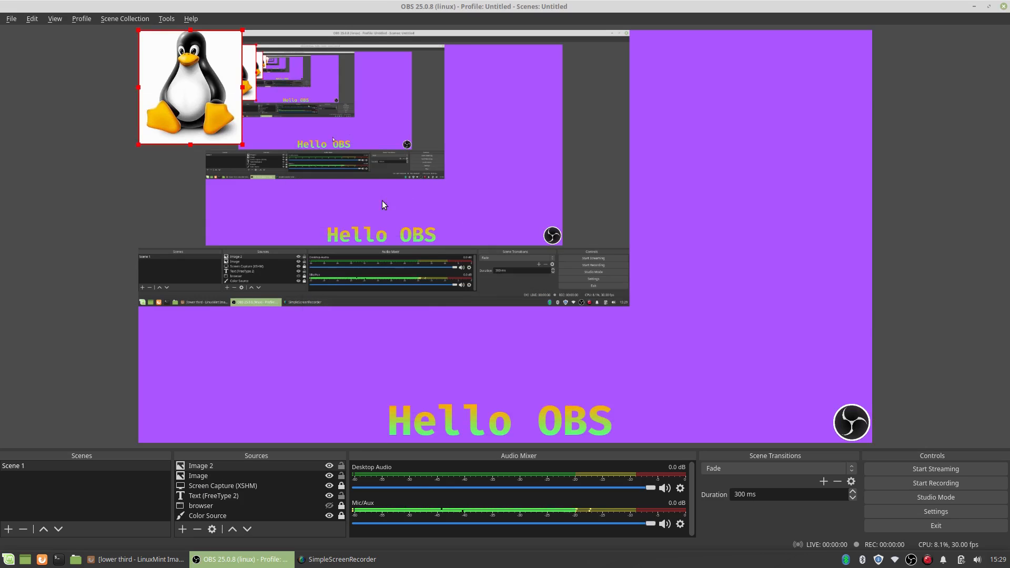
- Move the penguin image to the lower-left corner of the canvas and shrink it to a small badge
{"action": "left_click_drag", "start_coordinate": [200, 126], "coordinate": [208, 416]}
{"action": "left_click_drag", "start_coordinate": [249, 330], "coordinate": [154, 422]}
{"action": "left_click", "coordinate": [303, 396]}
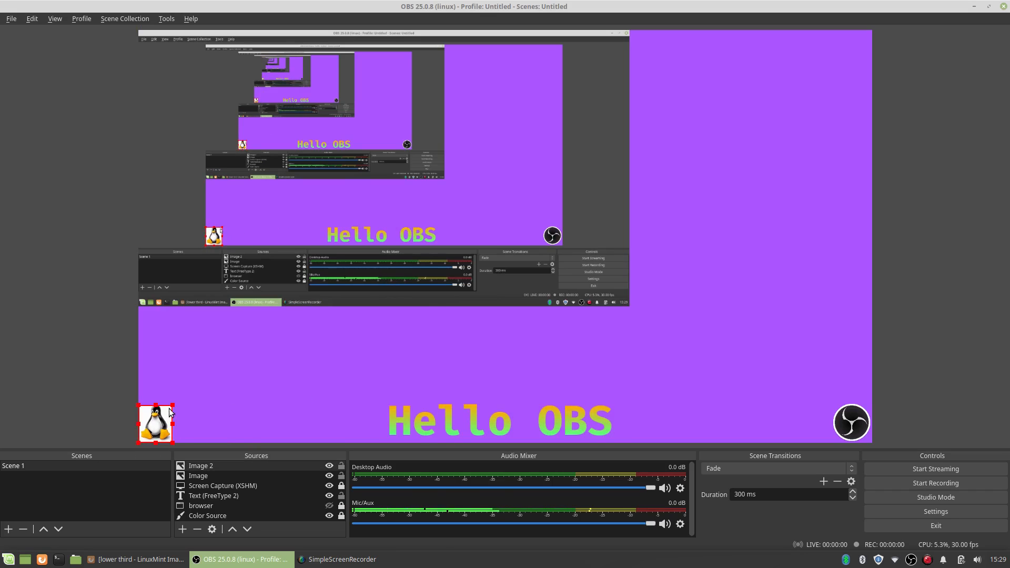
- Enlarge the penguin image, crop a thin strip off its bottom edge, and set it back against the canvas's bottom edge
{"action": "left_click_drag", "start_coordinate": [169, 406], "coordinate": [234, 365]}
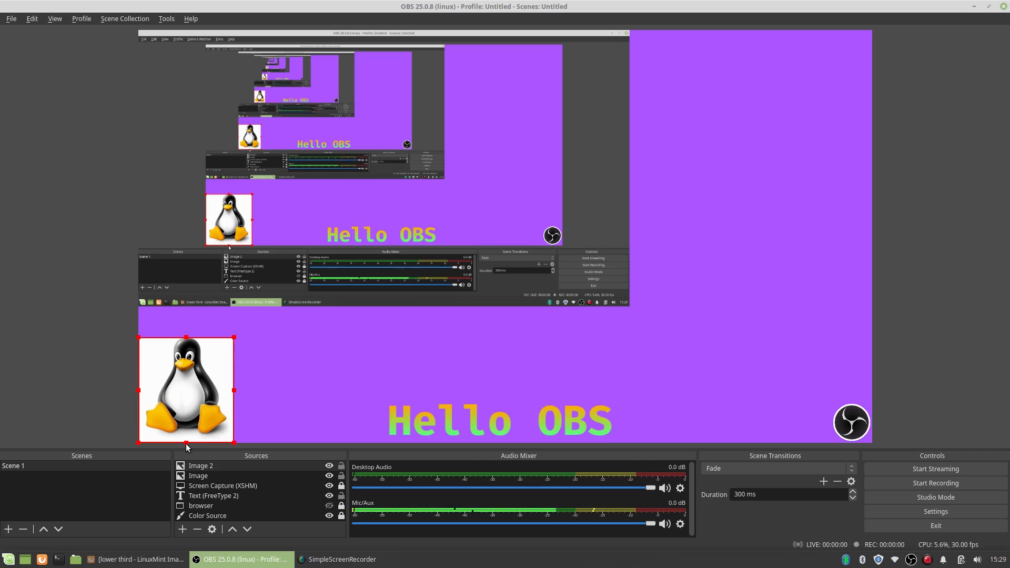
{"action": "left_click_drag", "start_coordinate": [185, 439], "coordinate": [188, 434]}
{"action": "left_click", "coordinate": [286, 389]}
{"action": "left_click_drag", "start_coordinate": [192, 388], "coordinate": [194, 394]}
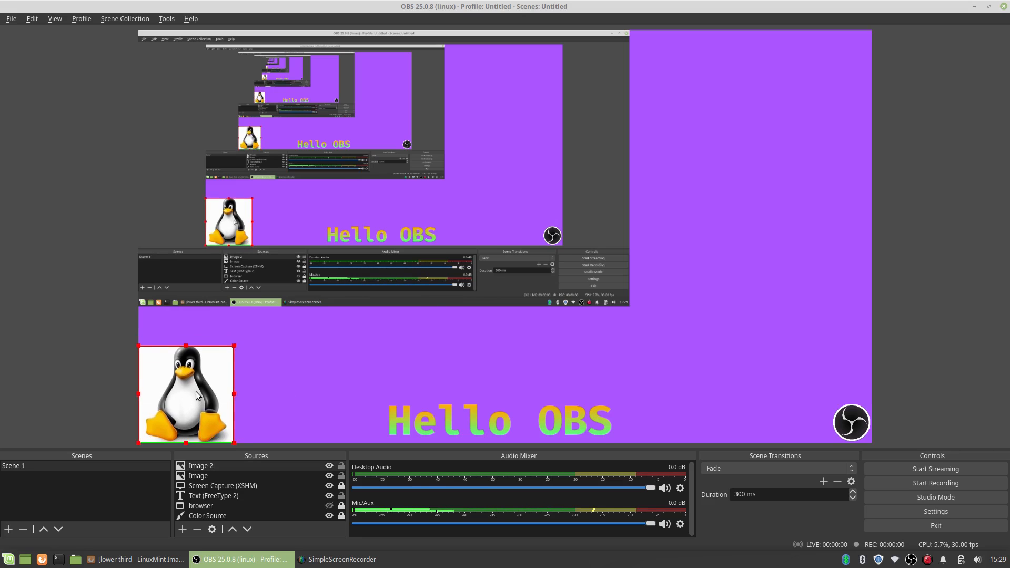
{"action": "left_click", "coordinate": [264, 386]}
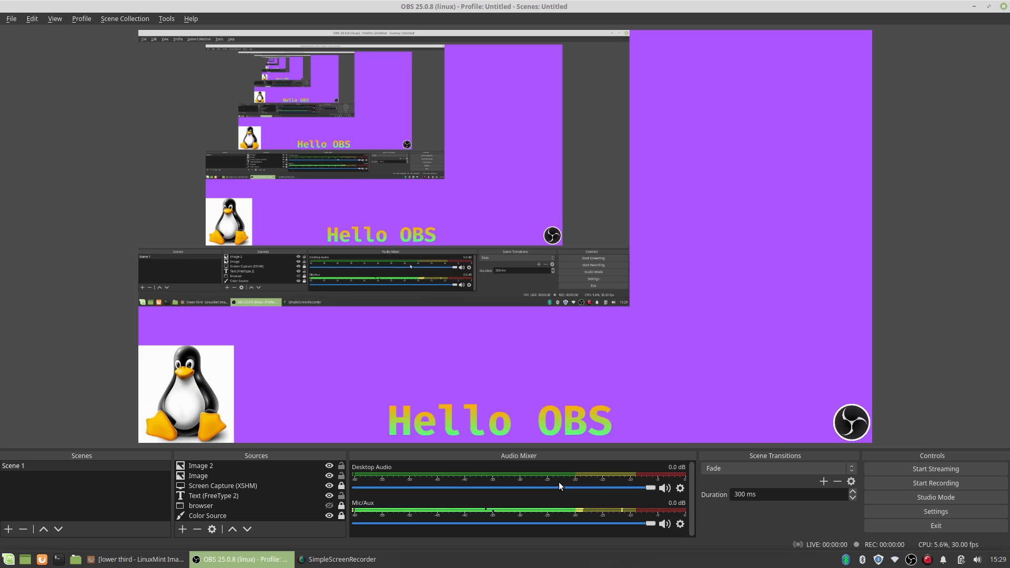
- Add an Audio Capture Device (ALSA) source with the default name, using USB Ear-Microphone, USB Audio at 44100 Hz
{"action": "left_click", "coordinate": [187, 530]}
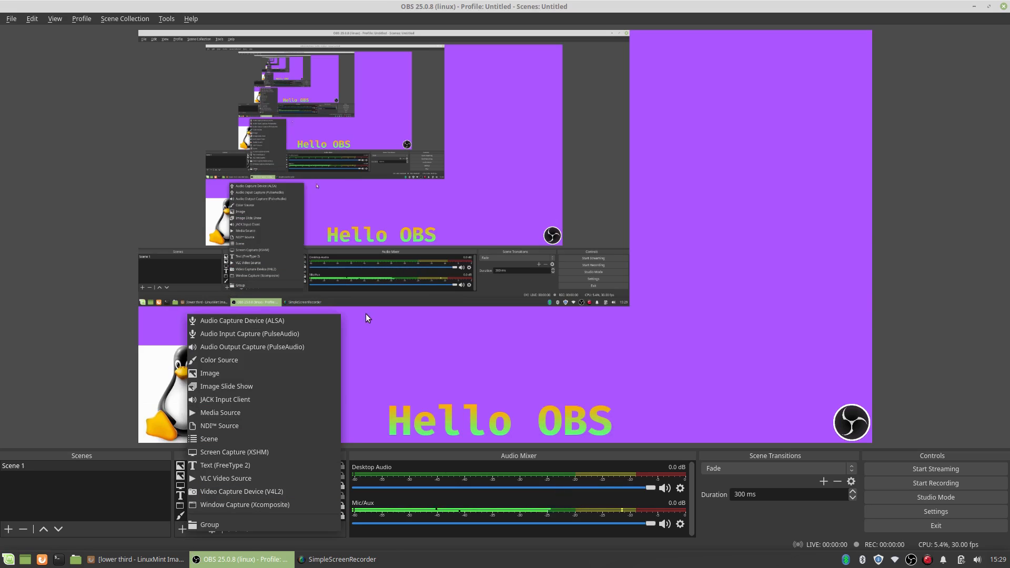
{"action": "left_click", "coordinate": [286, 320]}
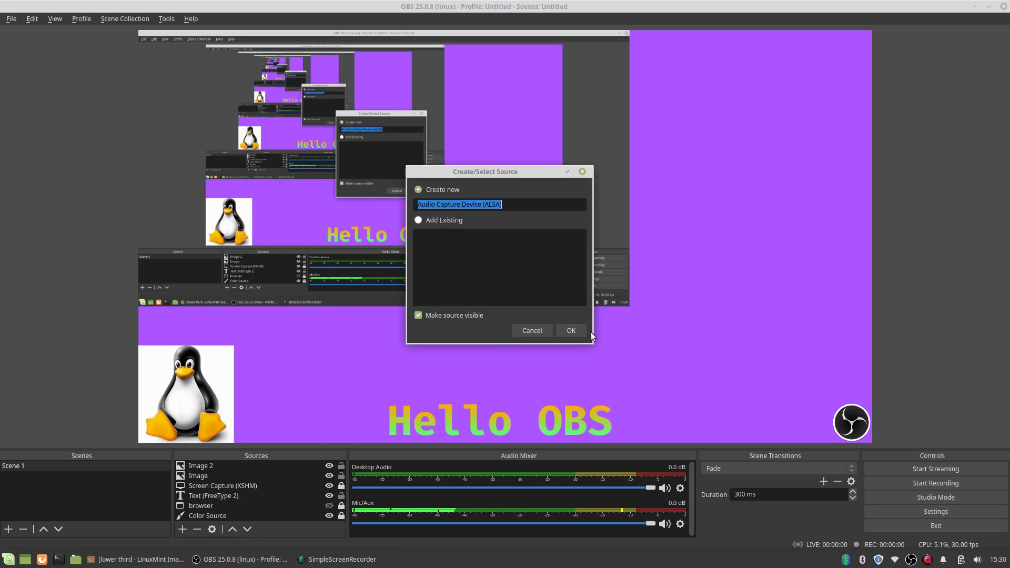
{"action": "left_click", "coordinate": [569, 330]}
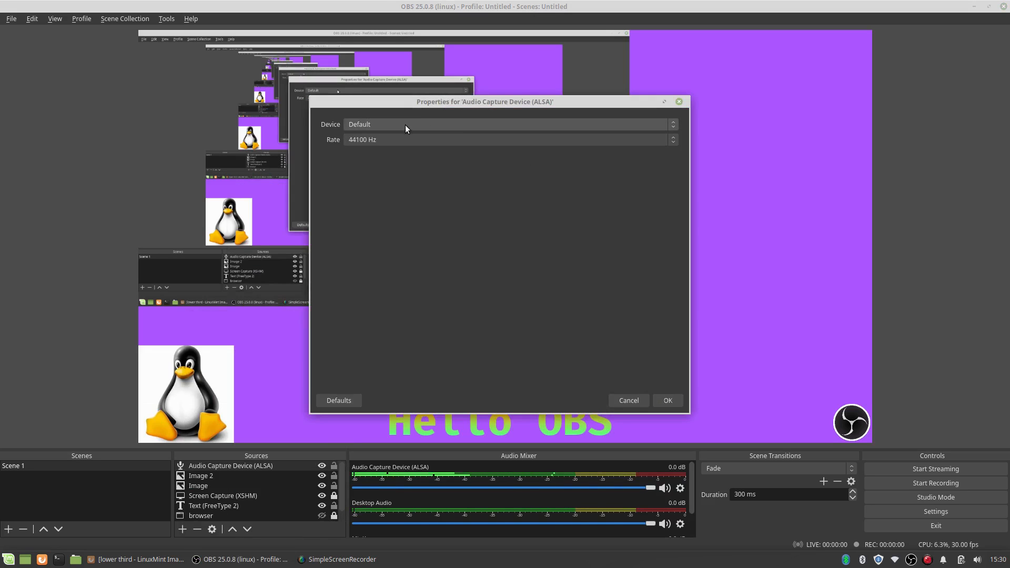
{"action": "left_click", "coordinate": [403, 127]}
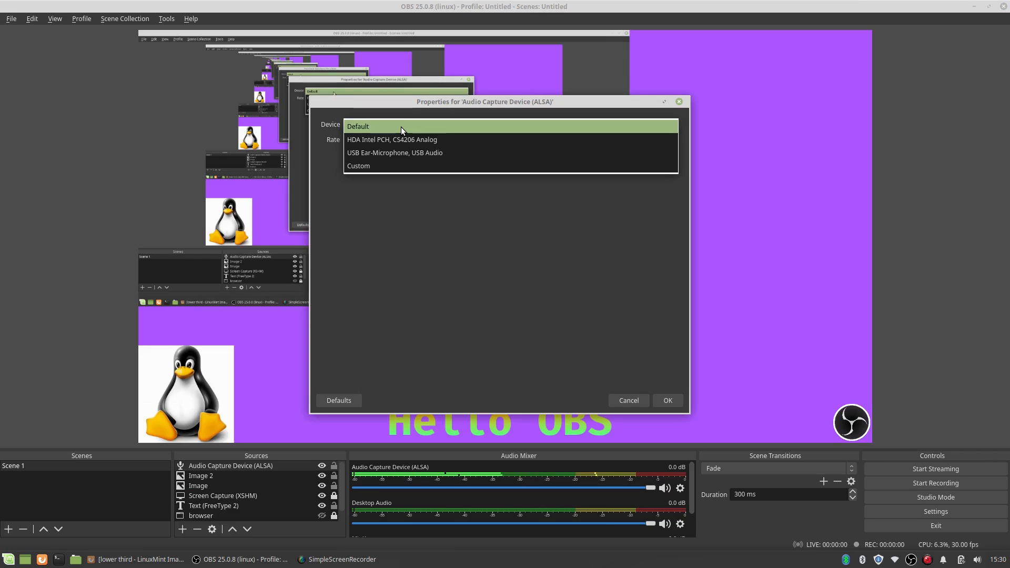
{"action": "left_click", "coordinate": [408, 153]}
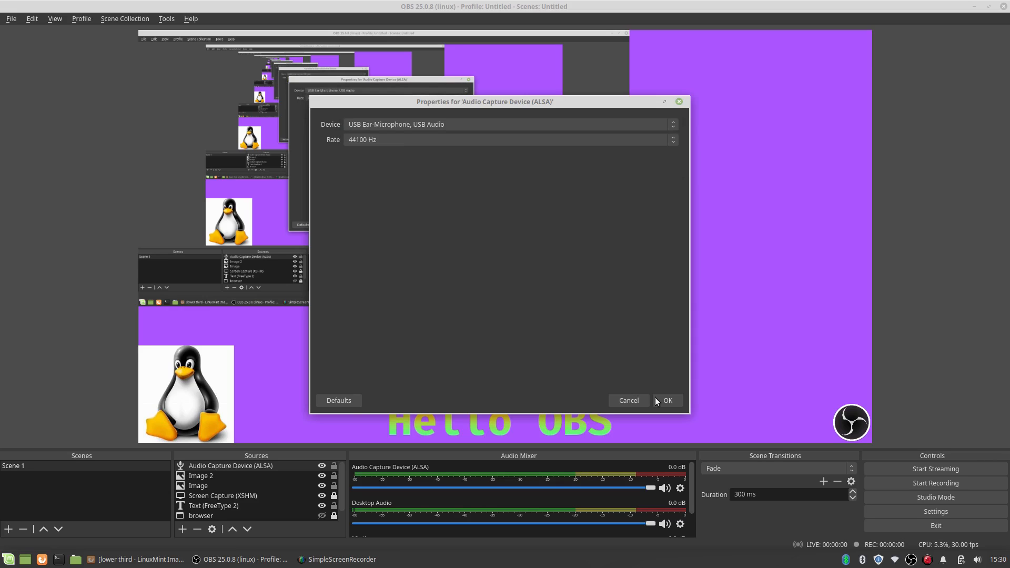
{"action": "left_click", "coordinate": [389, 140]}
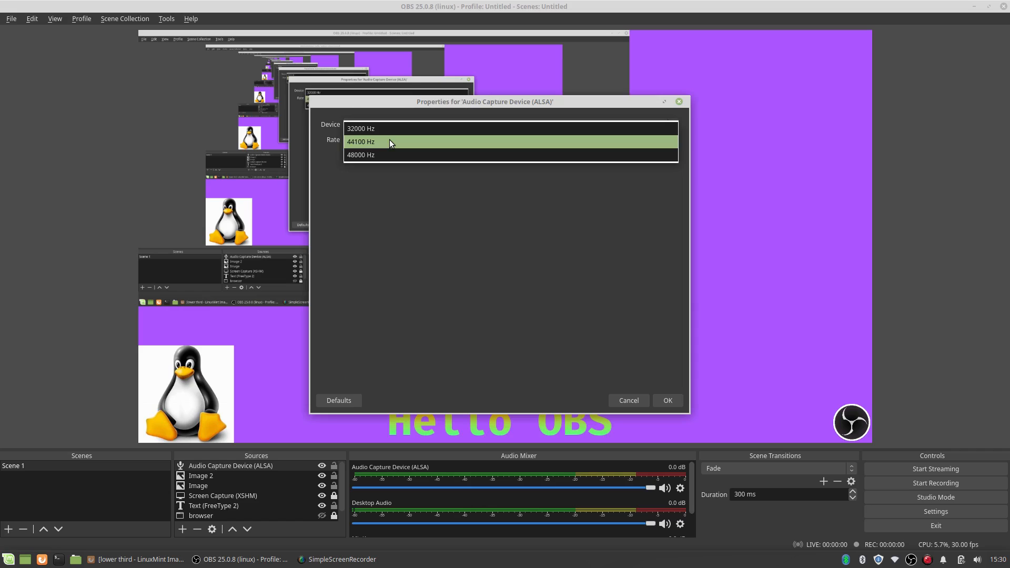
{"action": "left_click", "coordinate": [526, 258]}
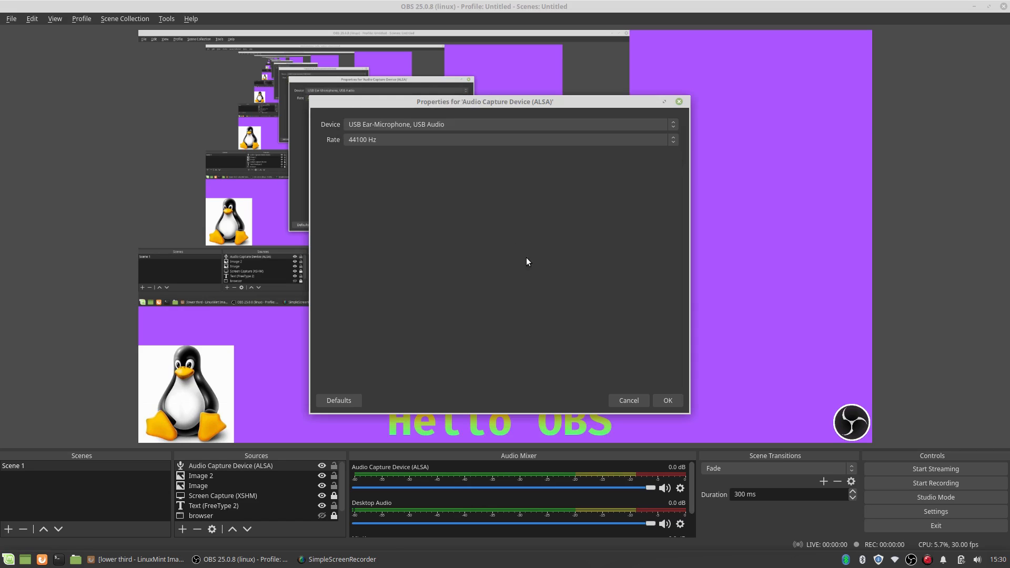
{"action": "left_click", "coordinate": [672, 402]}
- Lower the Audio Capture Device (ALSA) volume to -8.9 dB
{"action": "scroll", "coordinate": [602, 490], "scroll_direction": "down", "scroll_amount": 2}
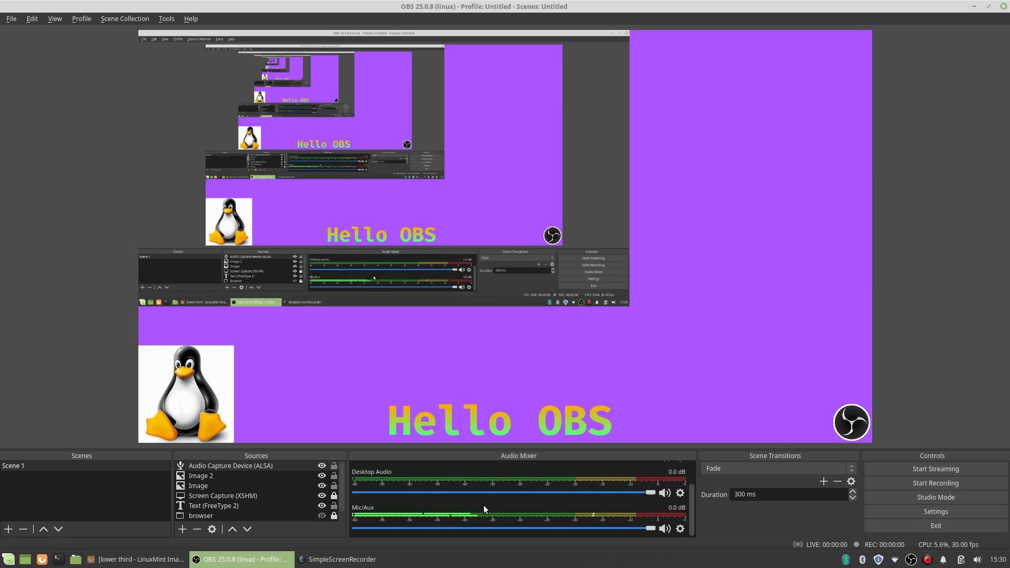
{"action": "scroll", "coordinate": [484, 505], "scroll_direction": "up", "scroll_amount": 2}
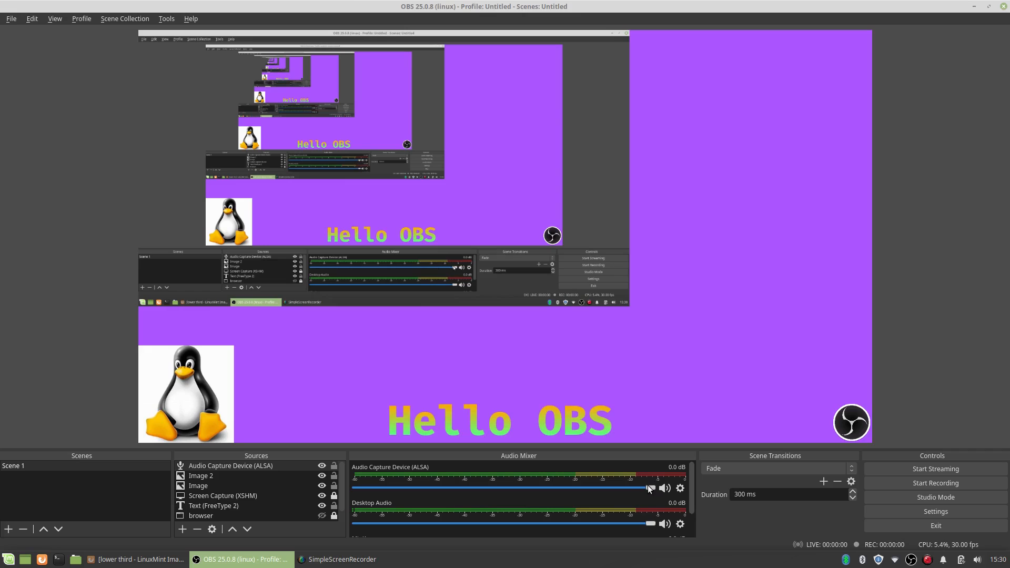
{"action": "left_click_drag", "start_coordinate": [650, 488], "coordinate": [557, 493]}
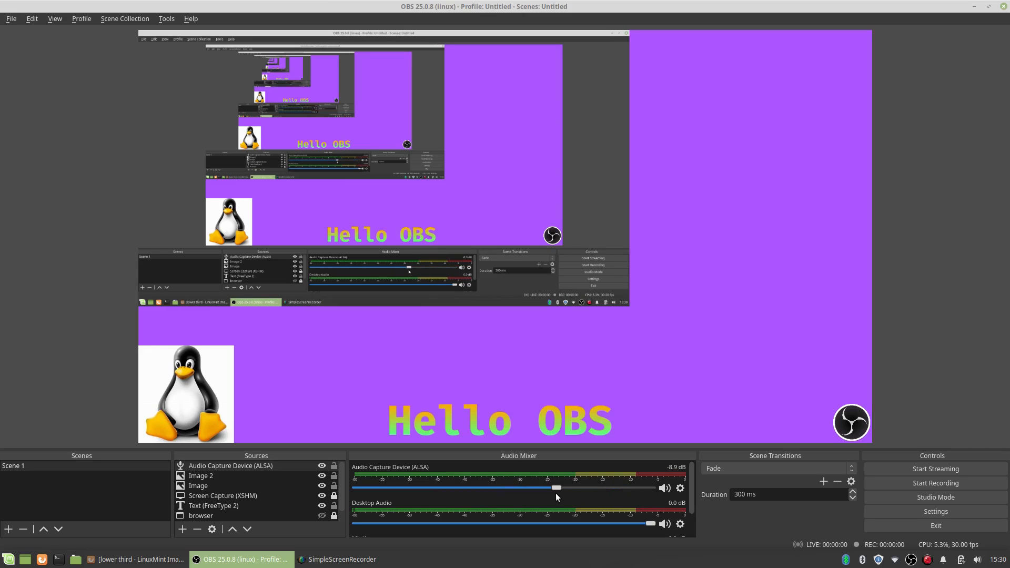
{"action": "left_click", "coordinate": [665, 489]}
- Review the Advanced Audio Properties of the audio sources and close them without changes
{"action": "left_click", "coordinate": [680, 488]}
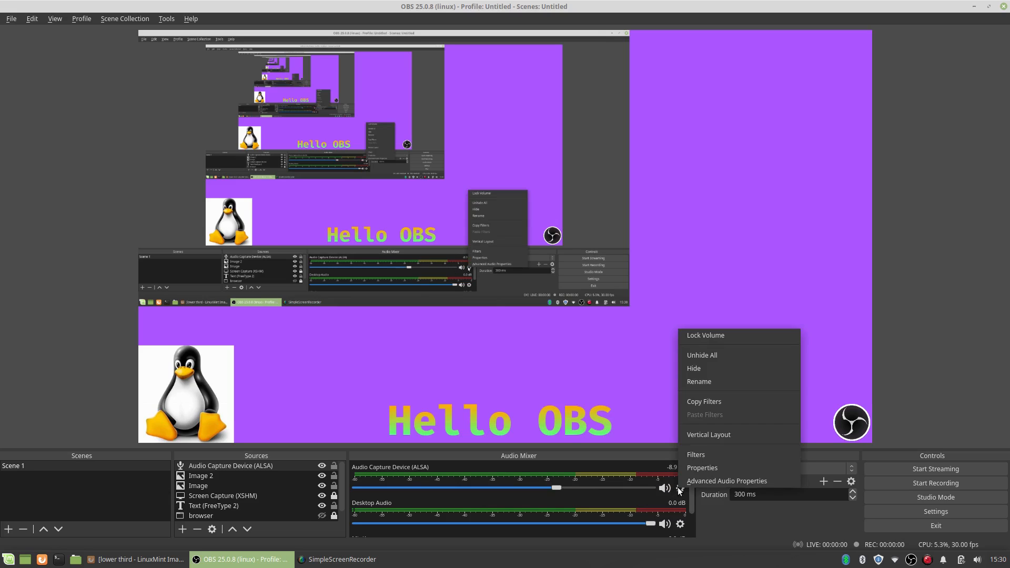
{"action": "left_click", "coordinate": [724, 482]}
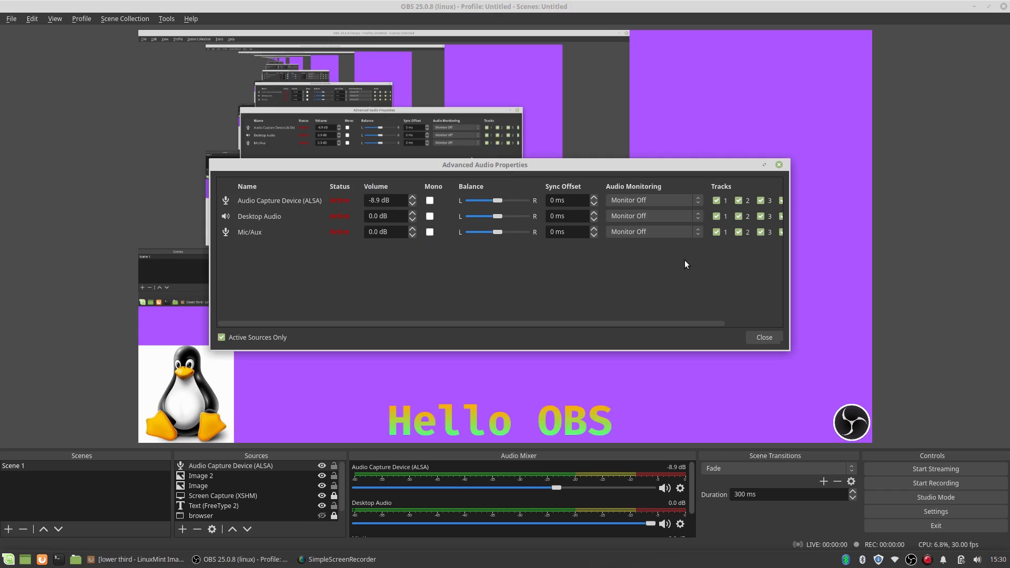
{"action": "left_click", "coordinate": [761, 339]}
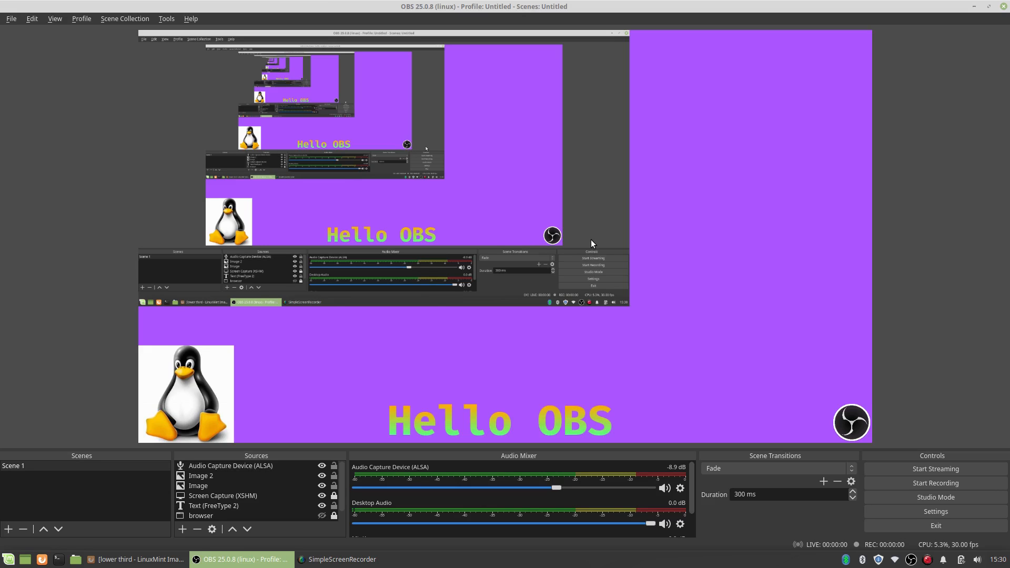
- Unlock the Screen Capture (XSHM) source, enlarge it, and center it horizontally above the "Hello OBS" text
{"action": "left_click", "coordinate": [227, 498]}
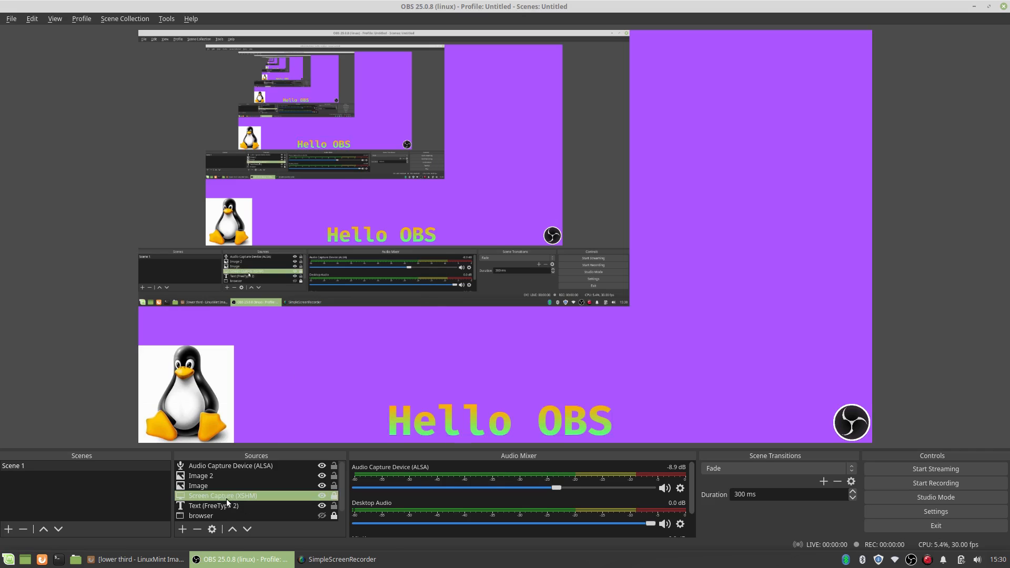
{"action": "left_click", "coordinate": [333, 498]}
{"action": "left_click_drag", "start_coordinate": [430, 198], "coordinate": [552, 250]}
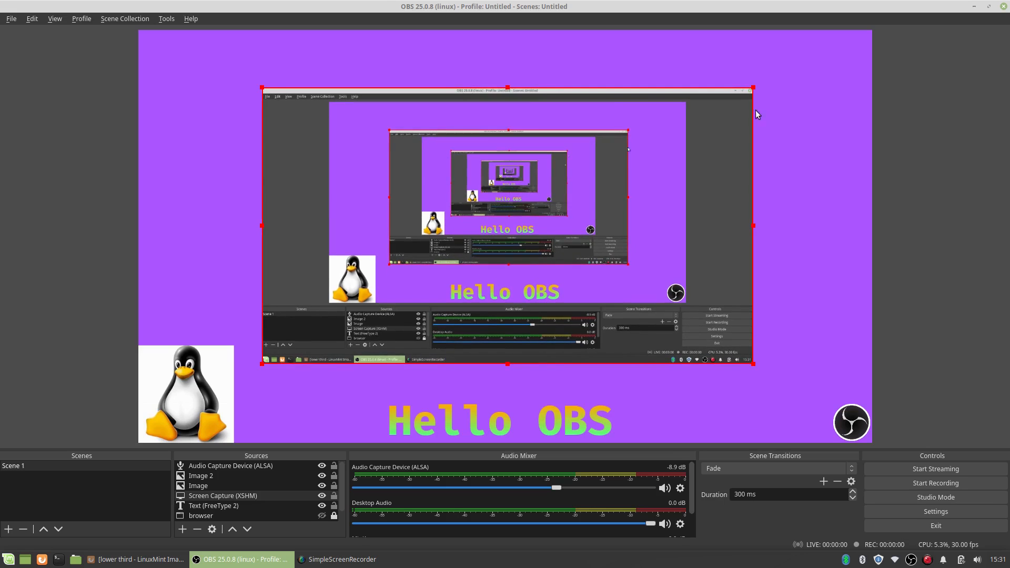
{"action": "left_click_drag", "start_coordinate": [755, 88], "coordinate": [822, 50]}
{"action": "left_click_drag", "start_coordinate": [578, 150], "coordinate": [562, 151]}
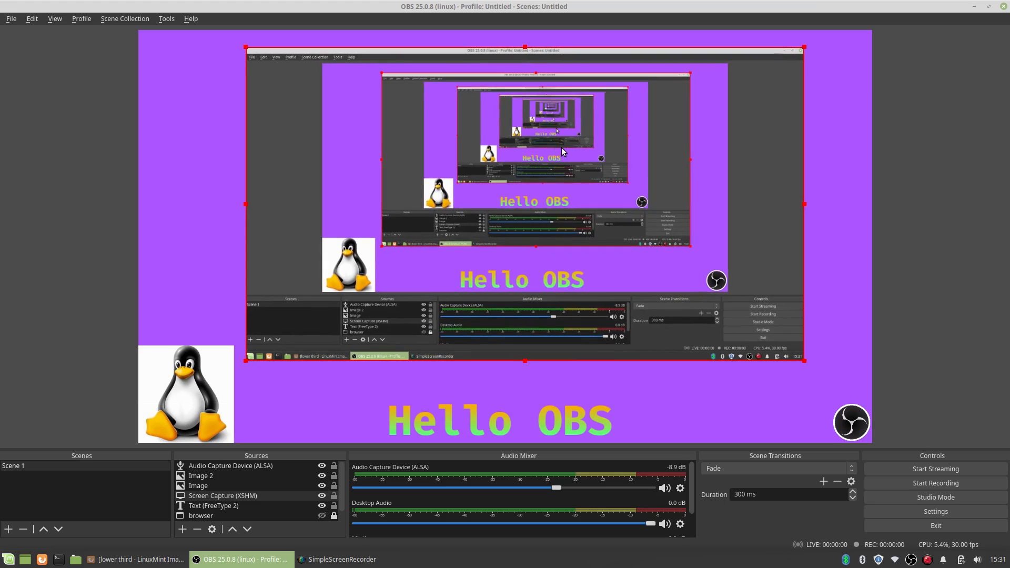
- Shrink the penguin image to about the OBS logo's size and inset both images slightly from their canvas corners
{"action": "left_click", "coordinate": [231, 352]}
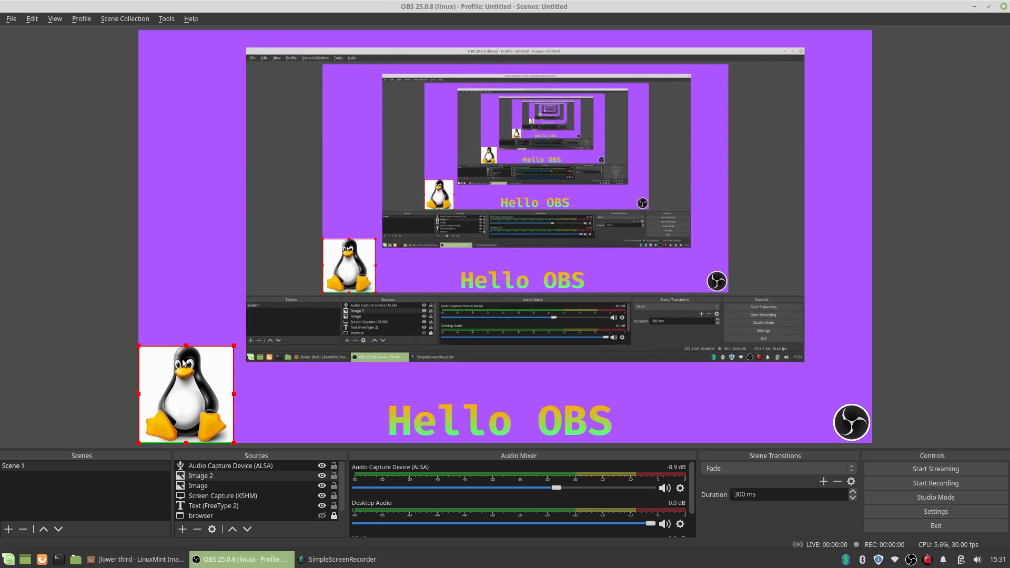
{"action": "left_click_drag", "start_coordinate": [236, 351], "coordinate": [181, 407]}
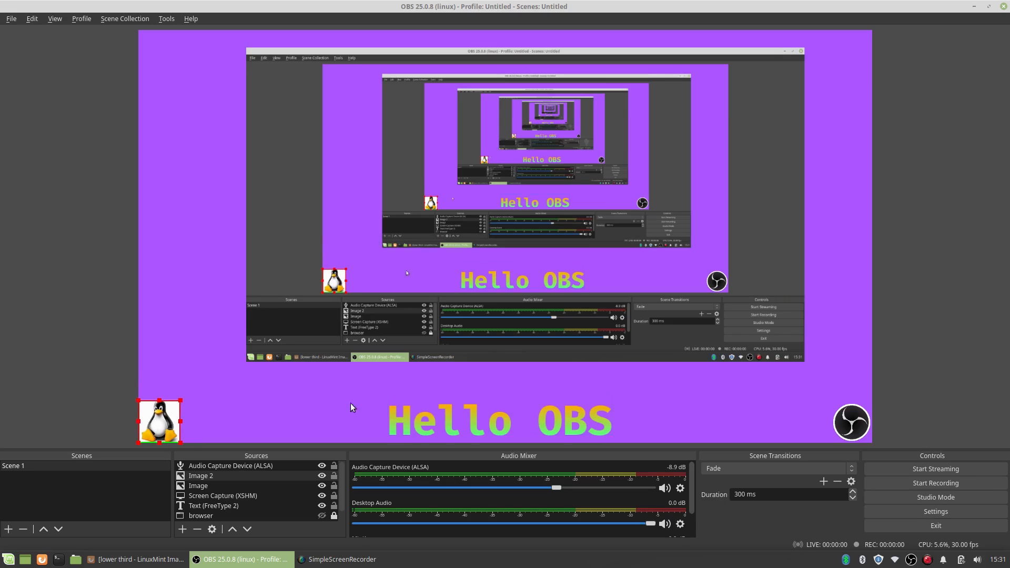
{"action": "left_click", "coordinate": [830, 423]}
{"action": "left_click_drag", "start_coordinate": [829, 424], "coordinate": [828, 418]}
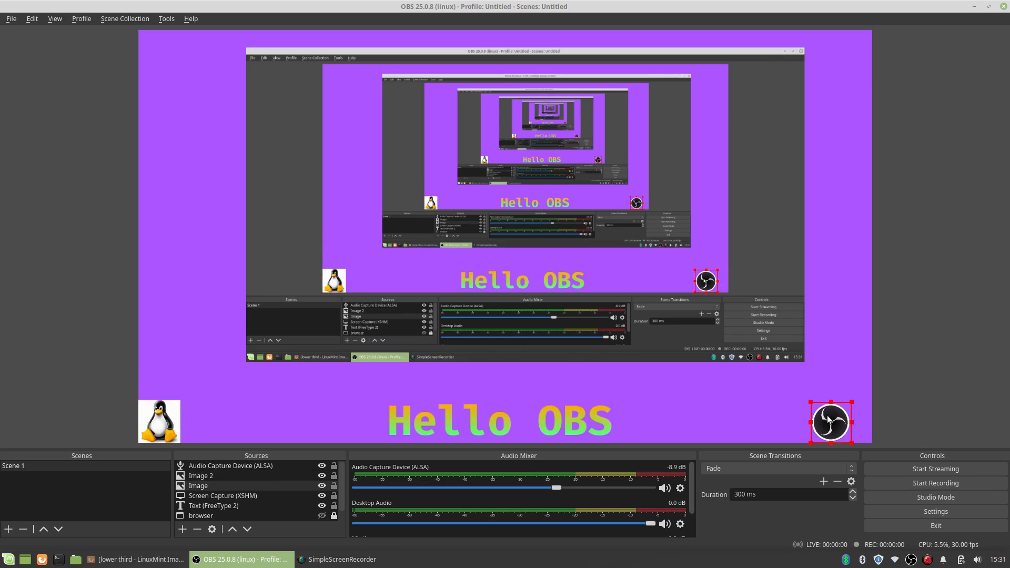
{"action": "left_click_drag", "start_coordinate": [160, 422], "coordinate": [170, 415]}
- Lock the remaining unlocked sources, including the screen capture, both images, the text and the audio capture device
{"action": "left_click", "coordinate": [624, 242]}
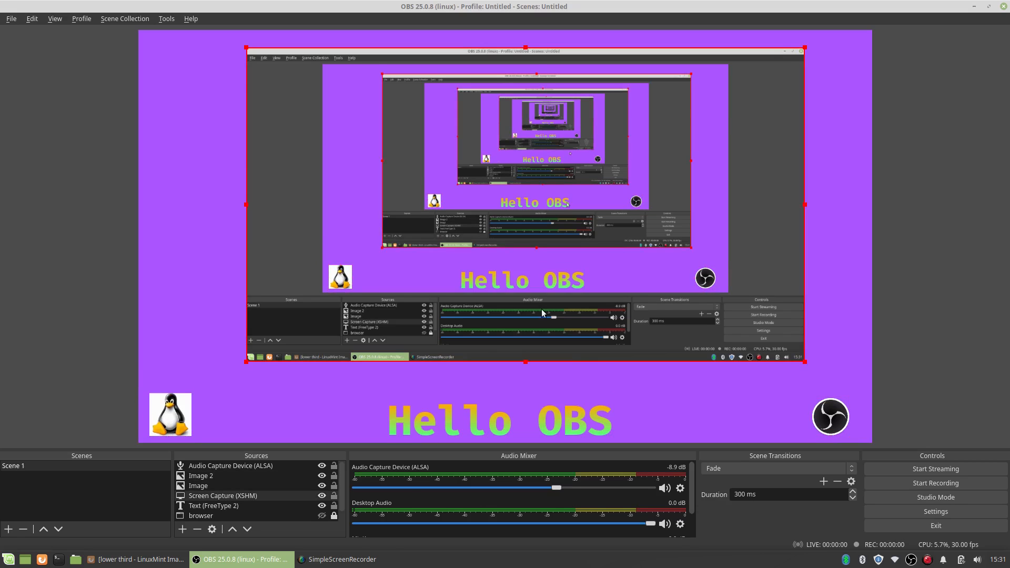
{"action": "left_click", "coordinate": [334, 497]}
{"action": "left_click", "coordinate": [335, 466]}
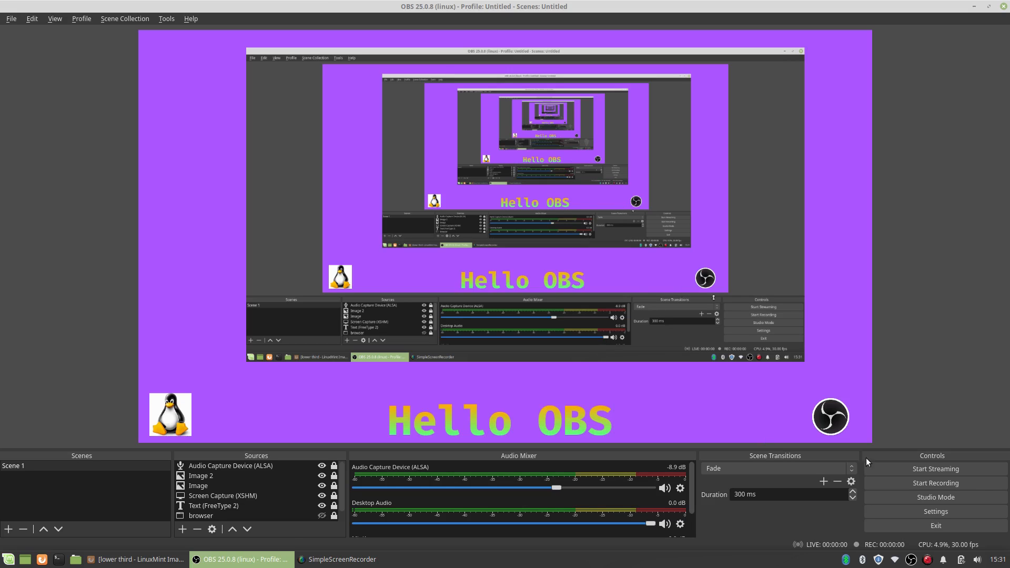
- Record the scene for about 50 seconds while checking the Desktop Audio and Mic/Aux levels, and stop the recording
{"action": "left_click", "coordinate": [954, 487]}
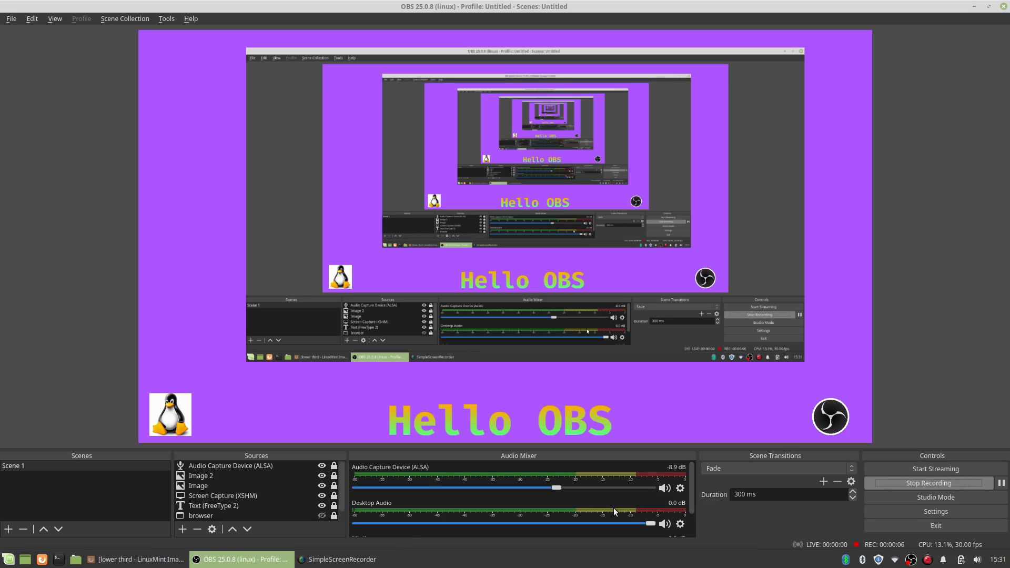
{"action": "scroll", "coordinate": [614, 504], "scroll_direction": "down", "scroll_amount": 2}
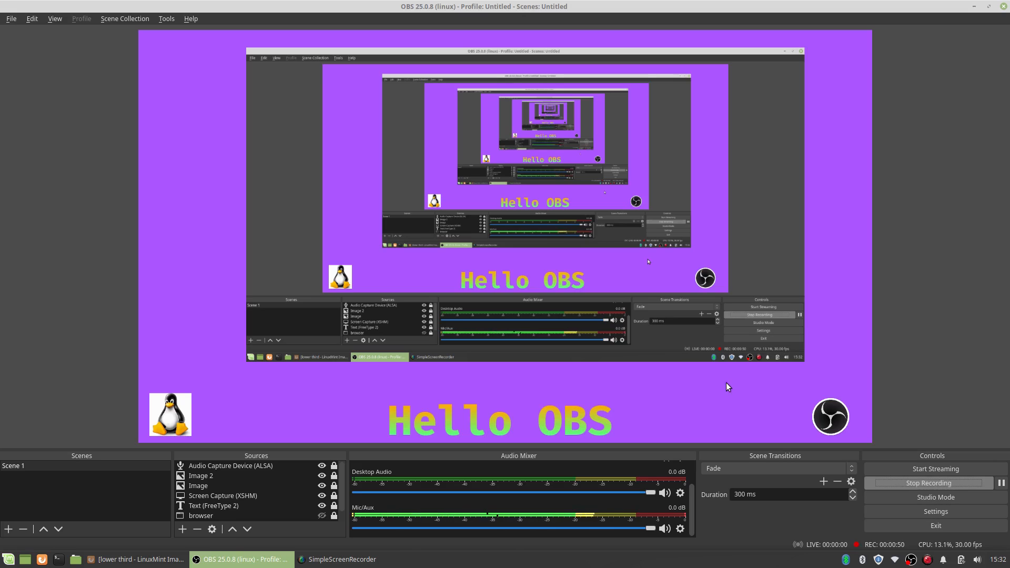
{"action": "left_click", "coordinate": [934, 484]}
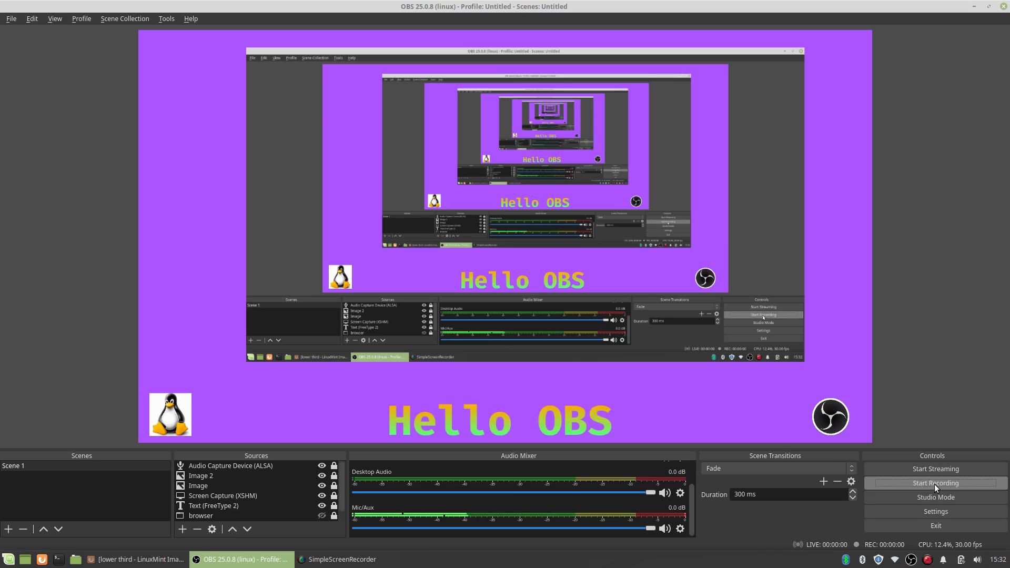
- Show the OBS recordings folder in the file manager and maximize its window to view the saved .mkv files
{"action": "left_click", "coordinate": [12, 19]}
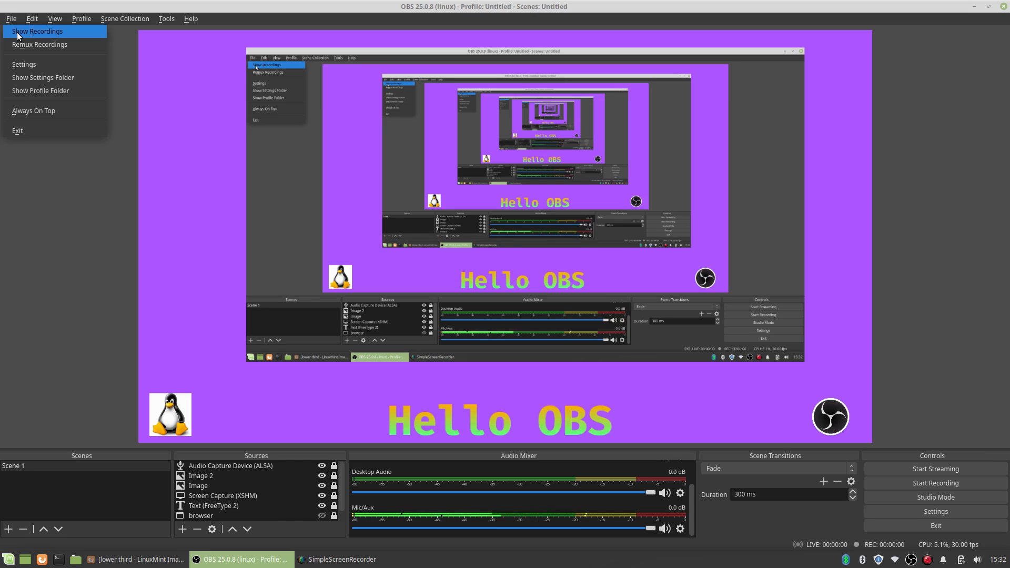
{"action": "left_click", "coordinate": [37, 32]}
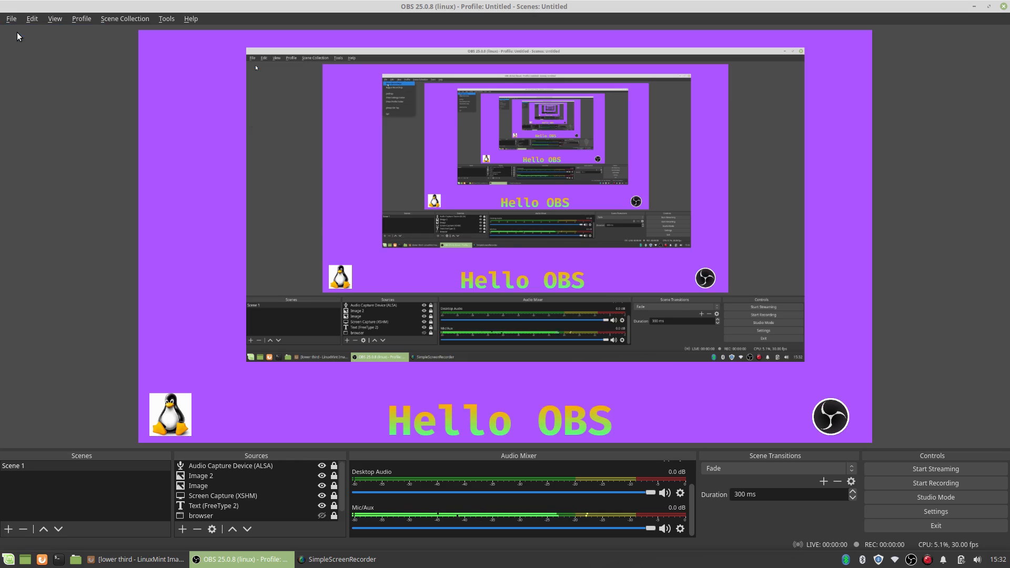
{"action": "scroll", "coordinate": [515, 331], "scroll_direction": "down", "scroll_amount": 1}
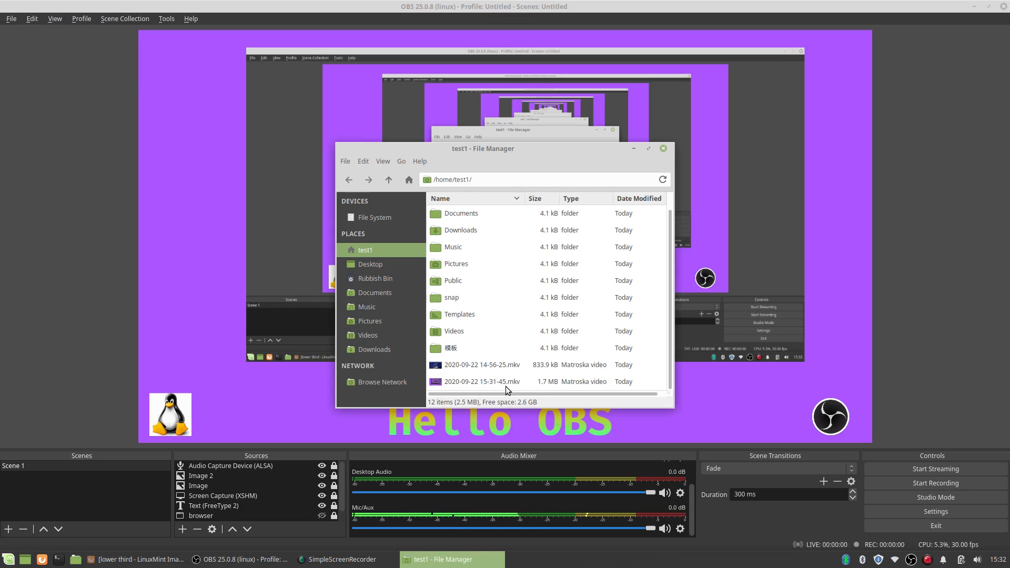
{"action": "left_click", "coordinate": [648, 149]}
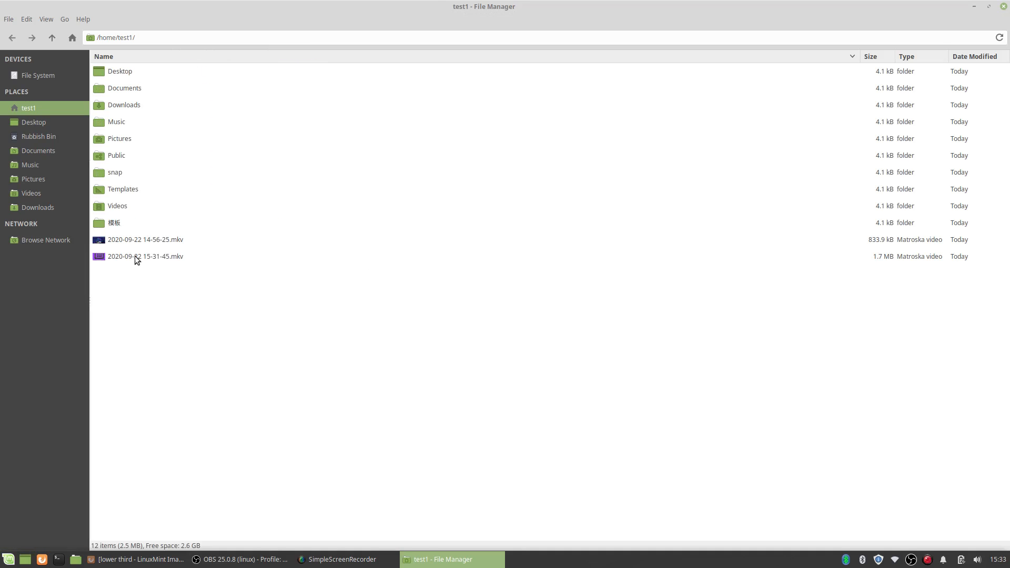
{"action": "left_click", "coordinate": [151, 234]}
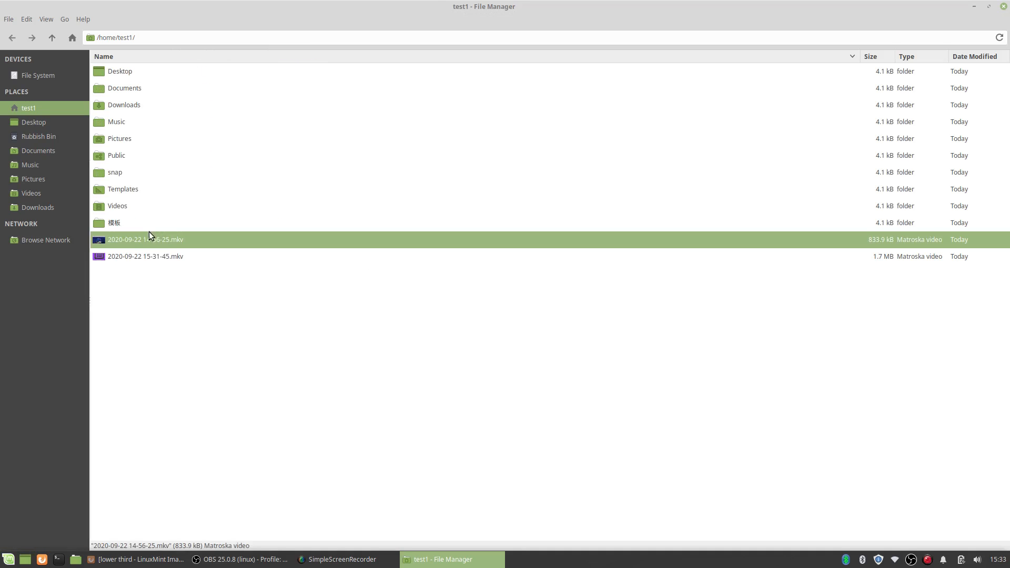
{"action": "right_click", "coordinate": [176, 243]}
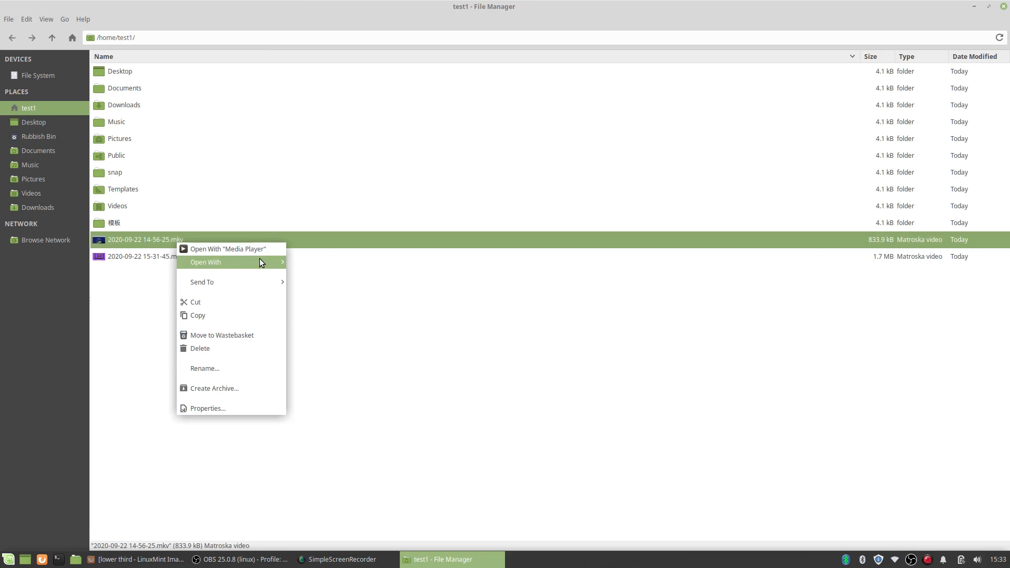
{"action": "mouse_move", "coordinate": [259, 259]}
{"action": "left_click", "coordinate": [368, 277]}
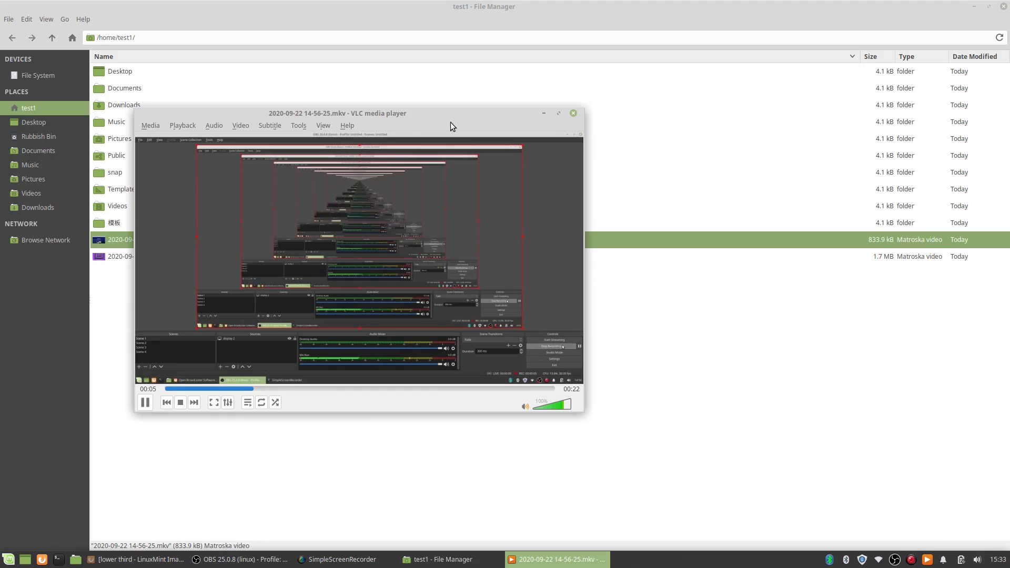
{"action": "left_click", "coordinate": [558, 114]}
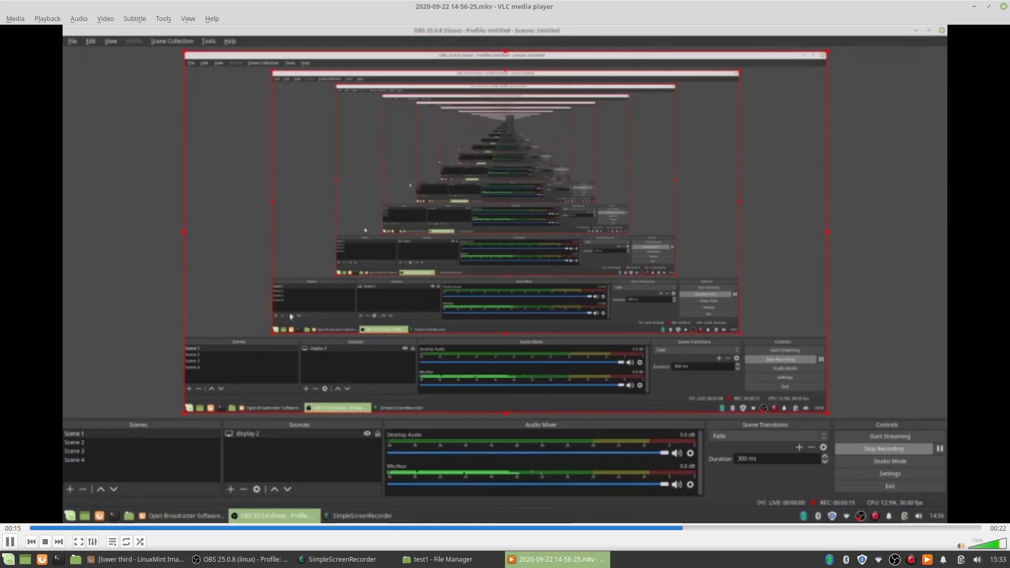
- Close VLC and the file manager, return to OBS Studio and restore its window from the maximized state
{"action": "left_click", "coordinate": [1003, 6]}
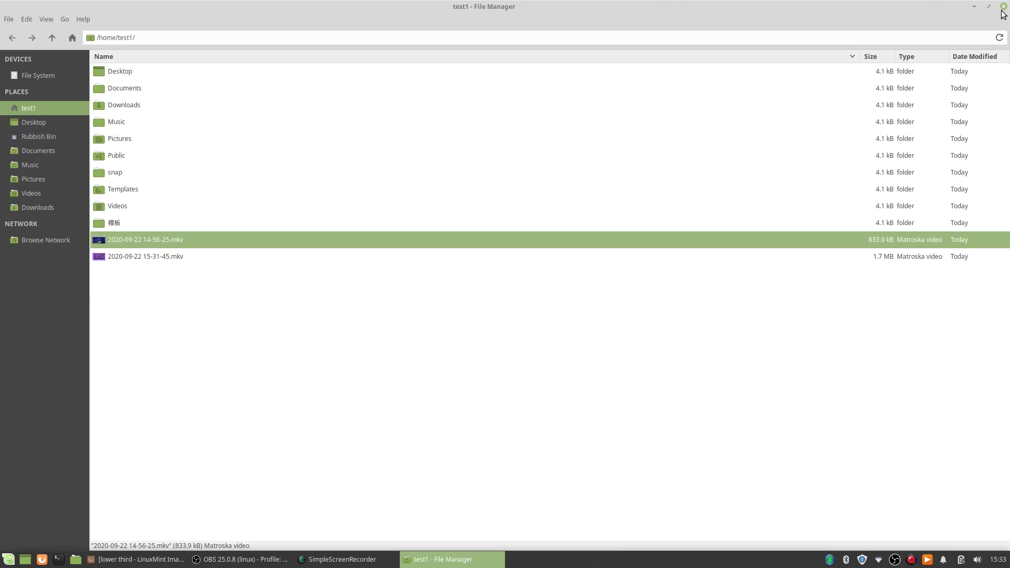
{"action": "left_click", "coordinate": [1003, 7]}
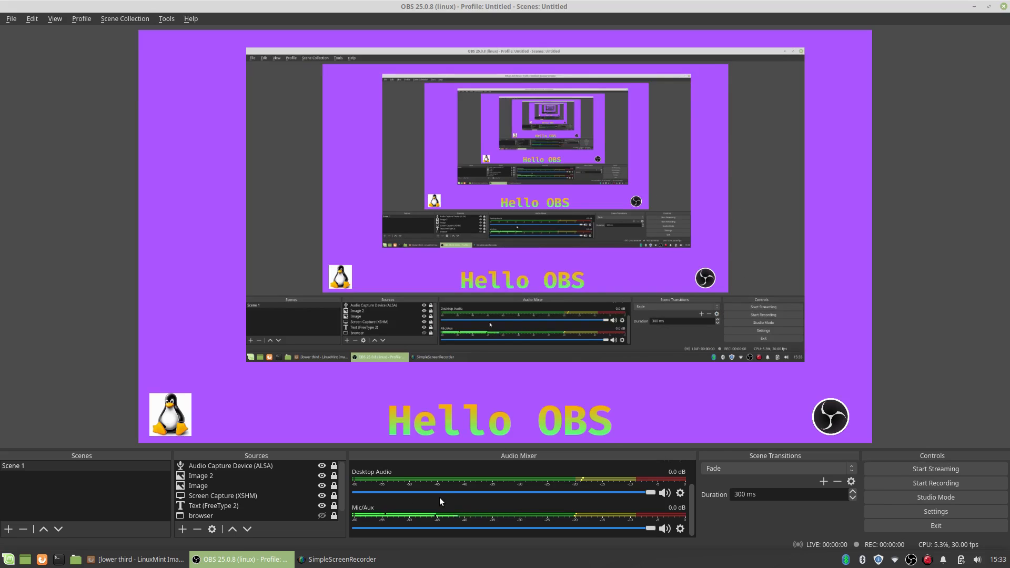
{"action": "left_click", "coordinate": [989, 9]}
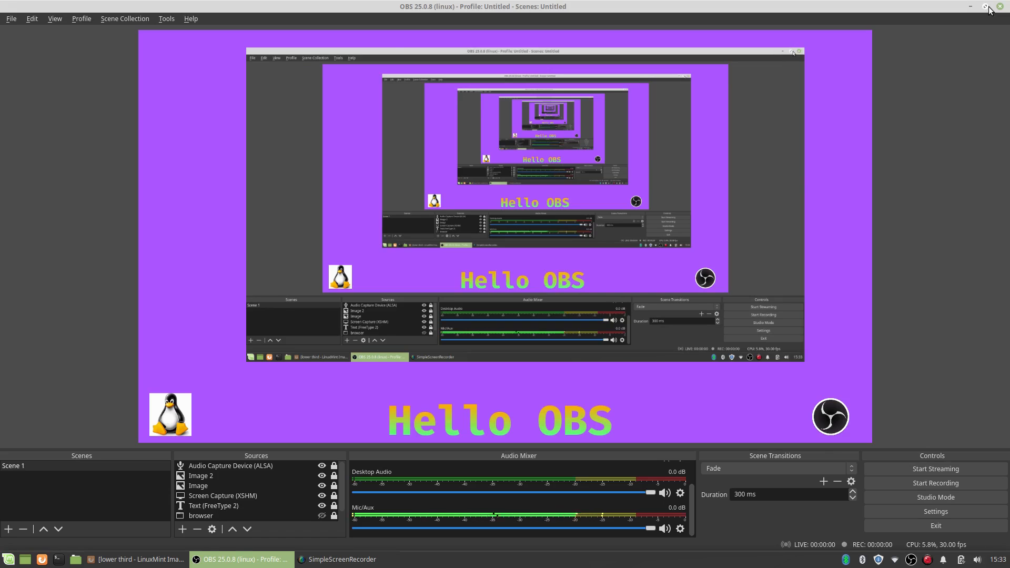